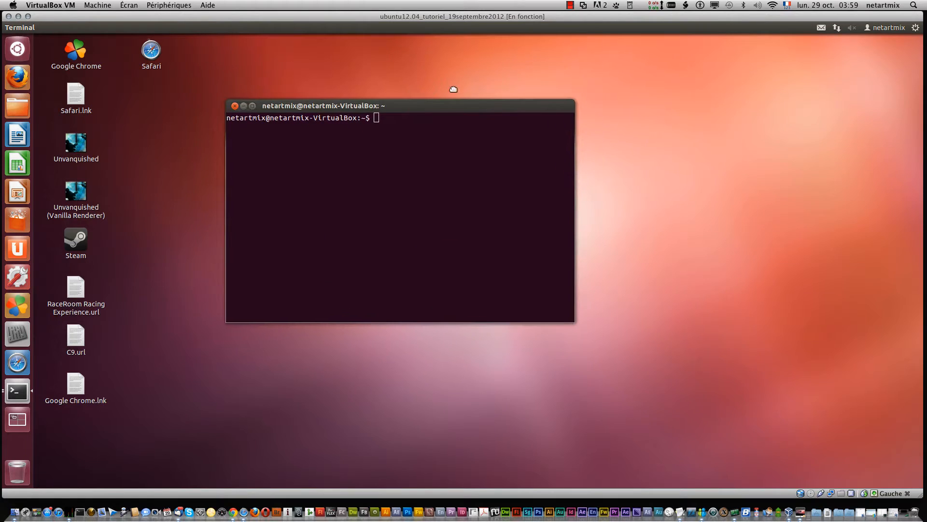
Step: Open a root shell with sudo su, entering the account password
{"action": "type", "text": "sudo su"}
{"action": "key", "text": "Return"}
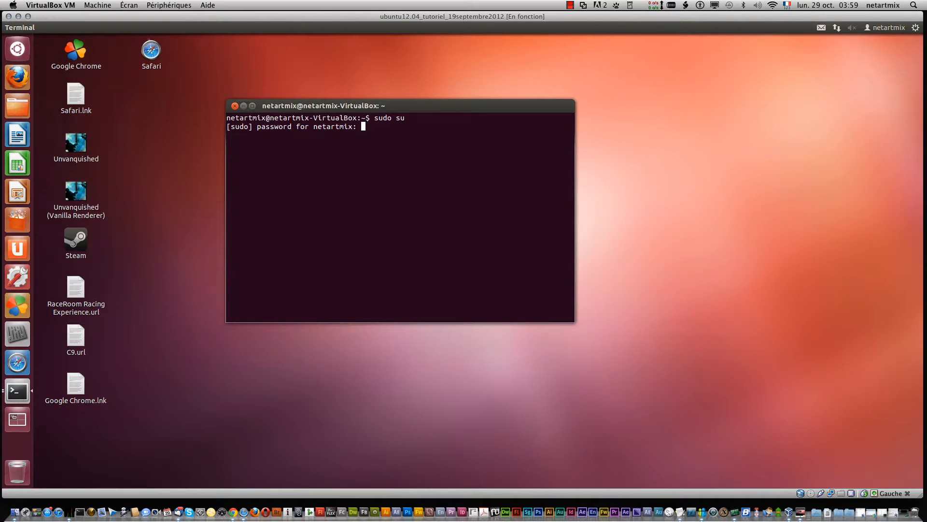
{"action": "key", "text": "Return"}
Step: Change to the home directory and clear the terminal
{"action": "type", "text": "cd"}
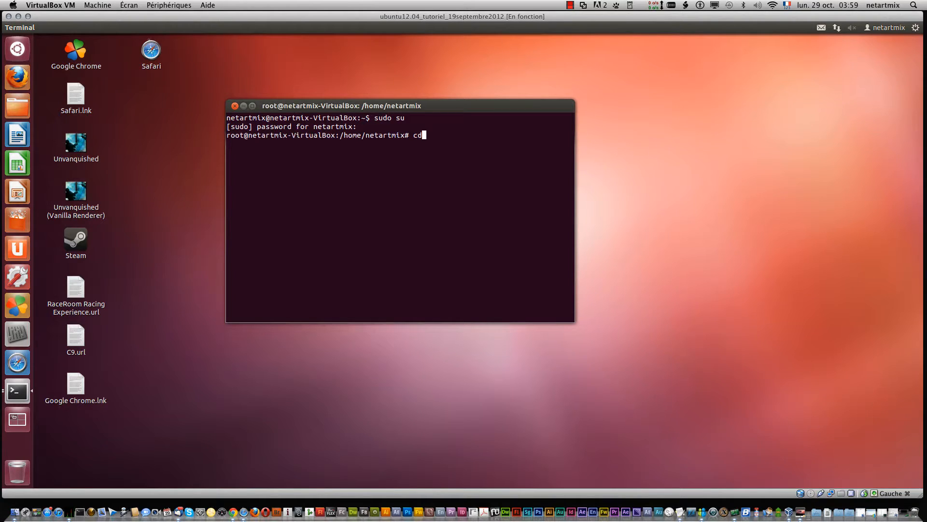
{"action": "key", "text": "Return"}
{"action": "type", "text": "clear"}
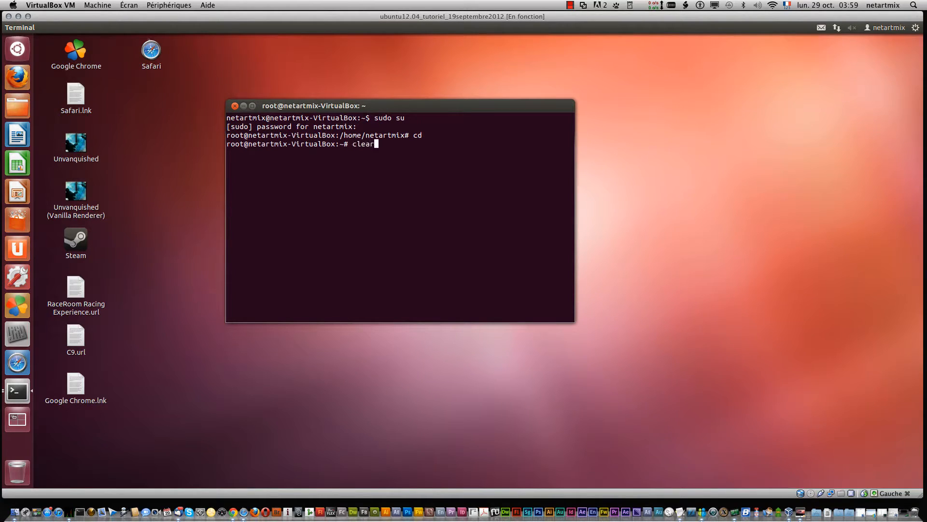
{"action": "key", "text": "Return"}
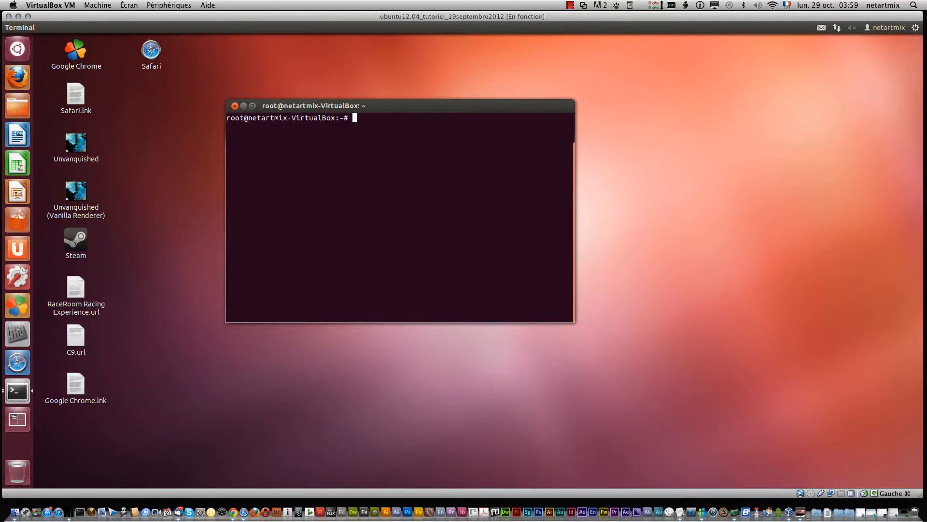
Step: Install the cairo-dock package with apt-get install cairo-dock, confirming the unauthenticated install with o
{"action": "type", "text": "apt-get install cairo-dock"}
{"action": "key", "text": "Return"}
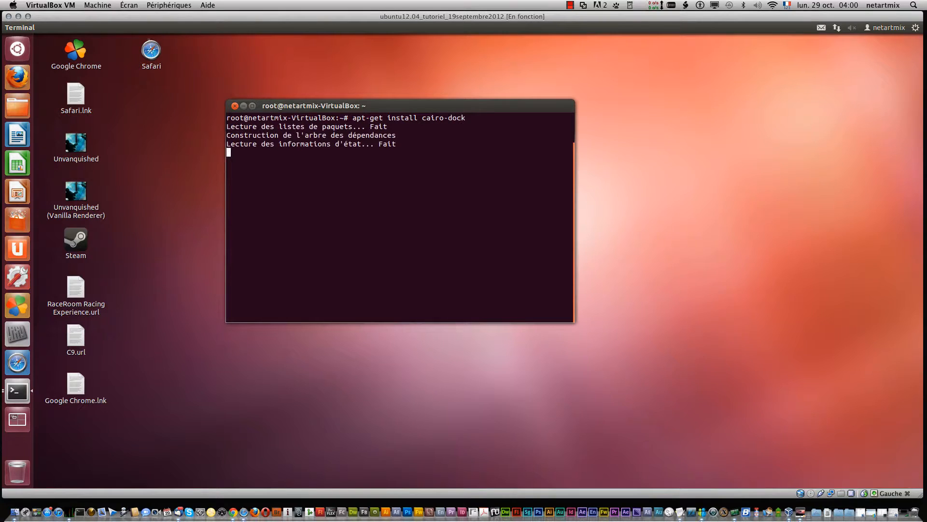
{"action": "type", "text": "o"}
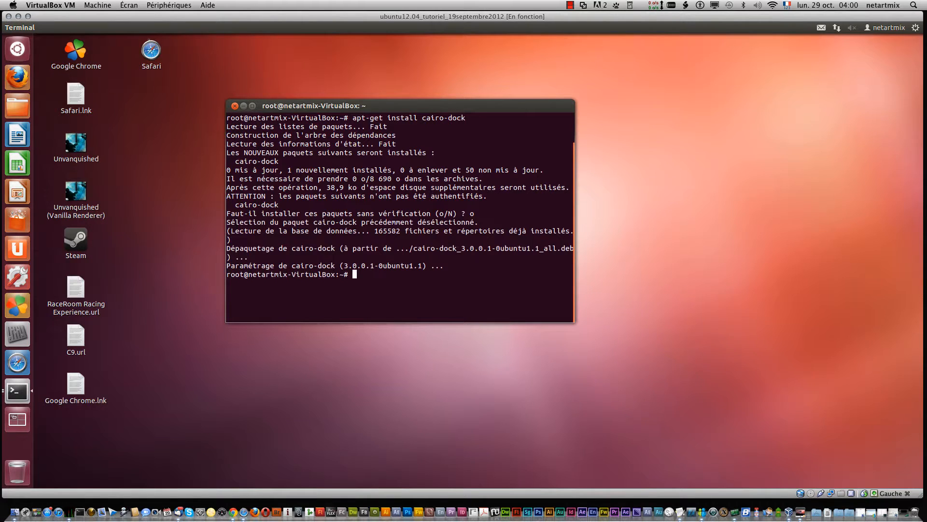
Step: Close the terminal window and launch Cairo-Dock (sans OpenGL) by searching for cai in the Dash
{"action": "left_click", "coordinate": [234, 107]}
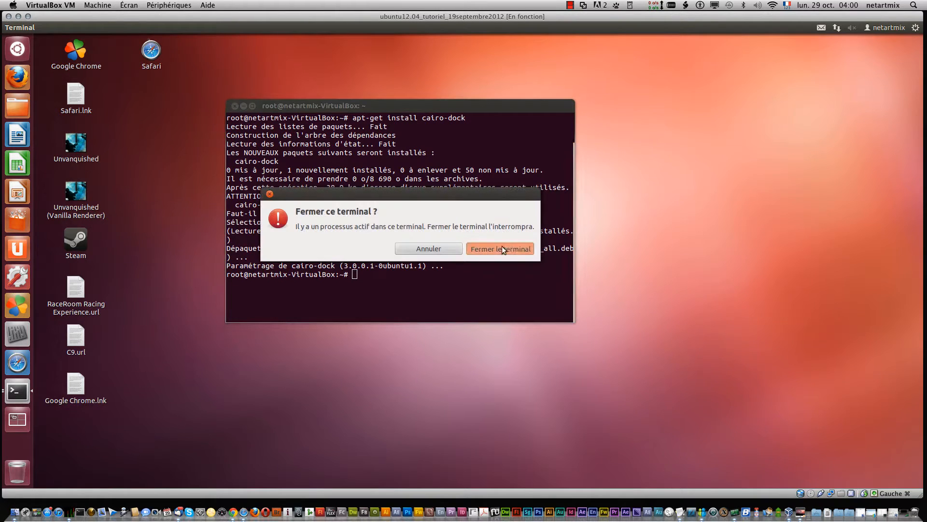
{"action": "left_click", "coordinate": [502, 246]}
{"action": "left_click", "coordinate": [21, 50]}
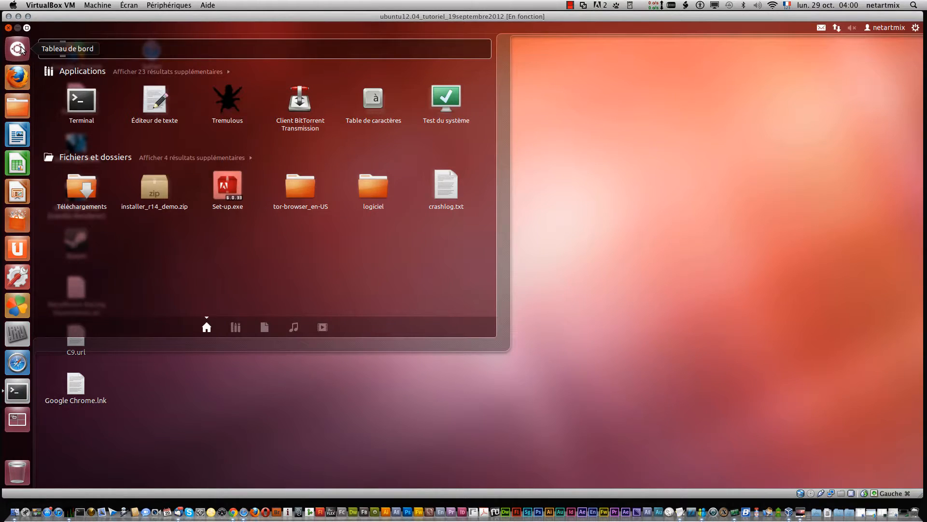
{"action": "type", "text": "t"}
{"action": "type", "text": "cai"}
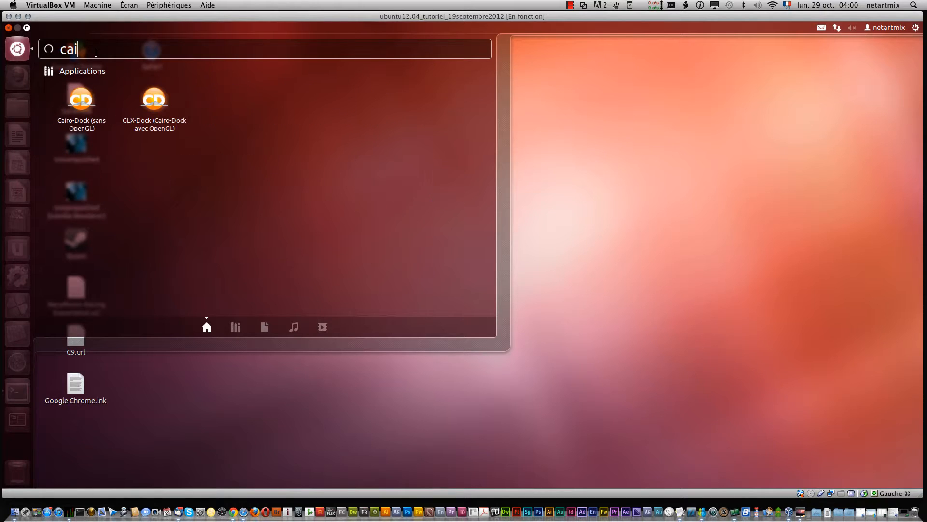
{"action": "left_click", "coordinate": [81, 99]}
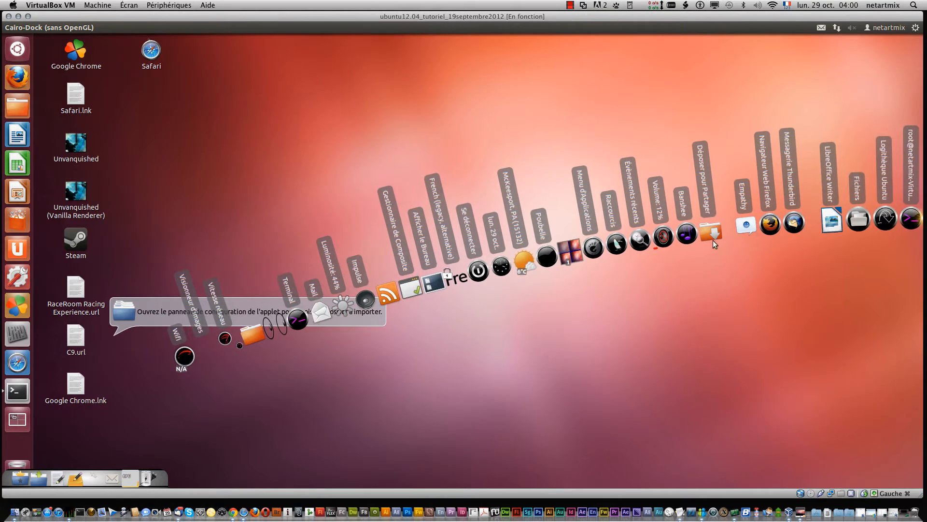
Step: Open the Cairo-Dock configuration and apply the Default-Panel theme
{"action": "right_click", "coordinate": [921, 186]}
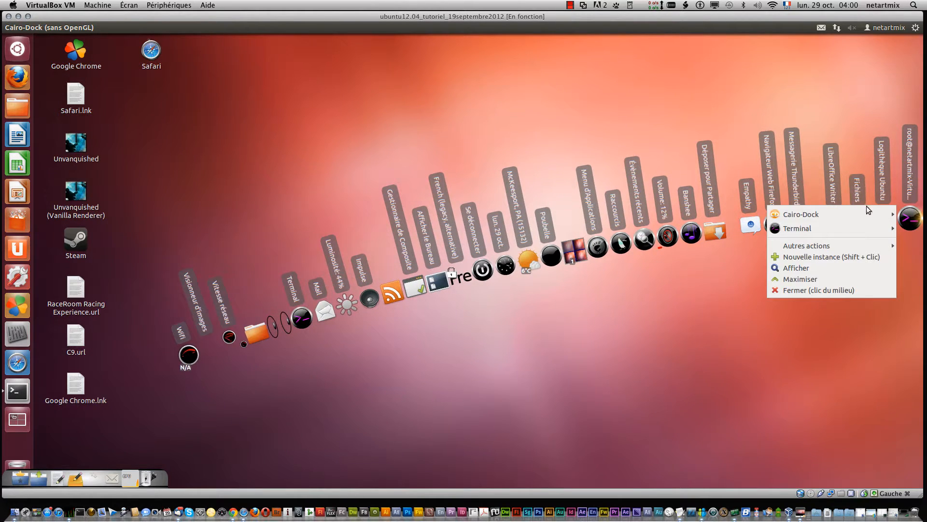
{"action": "mouse_move", "coordinate": [865, 209]}
{"action": "left_click", "coordinate": [705, 209]}
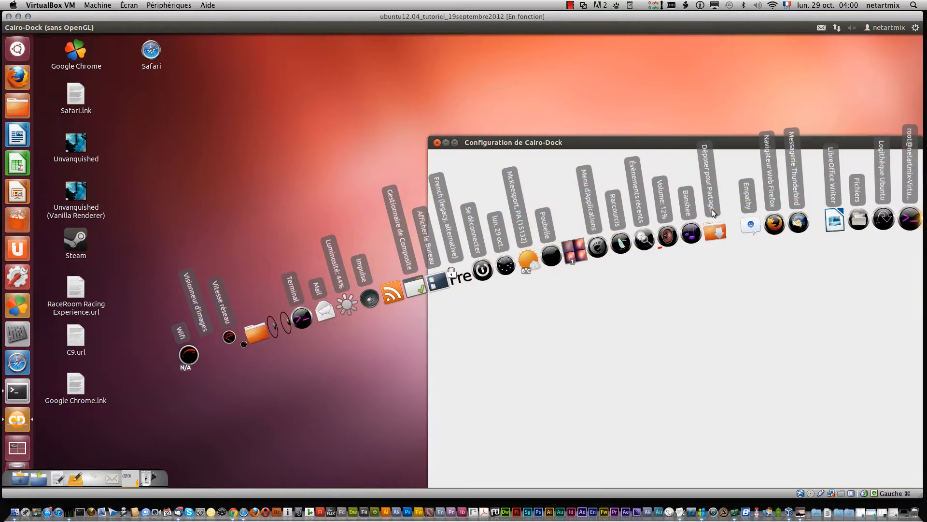
{"action": "left_click", "coordinate": [296, 57]}
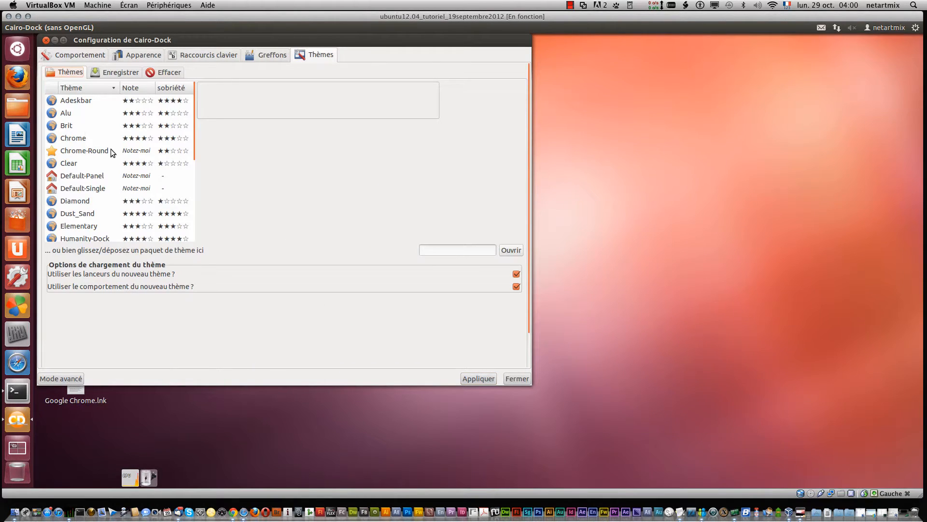
{"action": "left_click", "coordinate": [104, 176]}
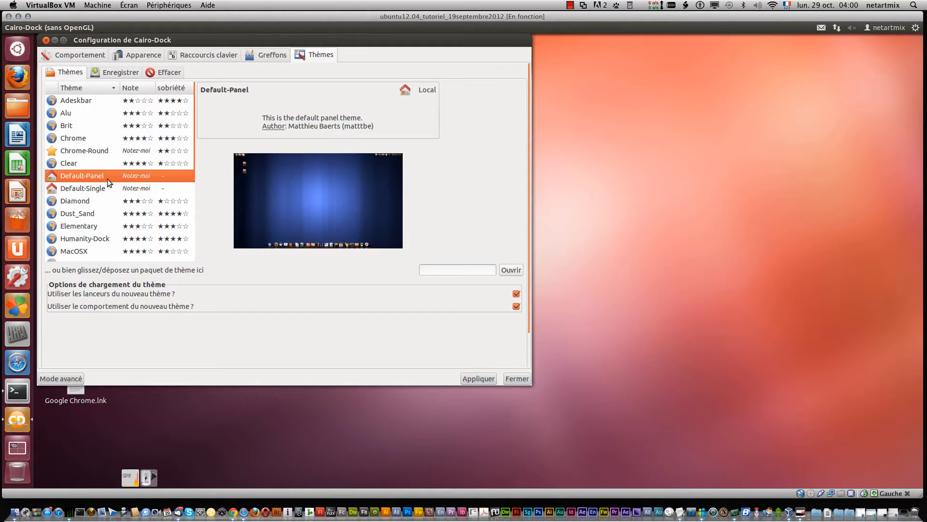
{"action": "left_click", "coordinate": [467, 378]}
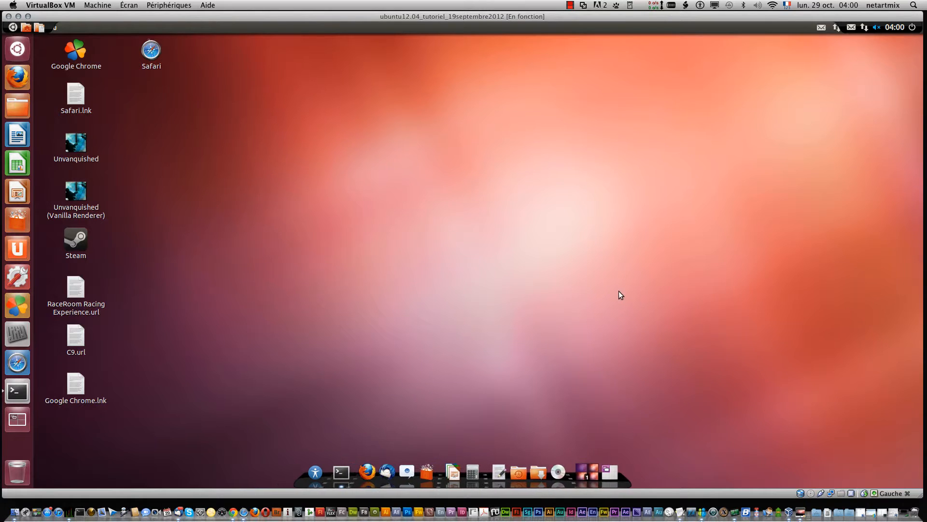
{"action": "right_click", "coordinate": [624, 480]}
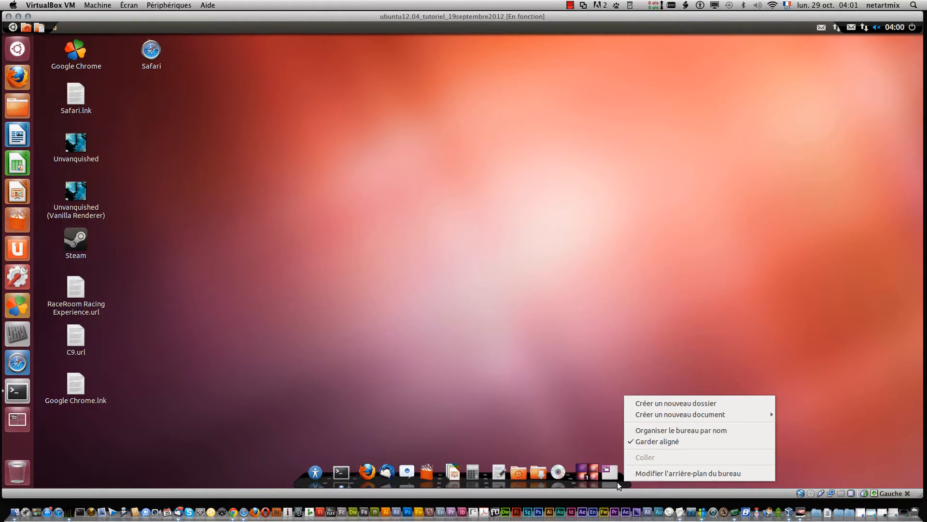
{"action": "left_click", "coordinate": [618, 482]}
{"action": "right_click", "coordinate": [617, 482]}
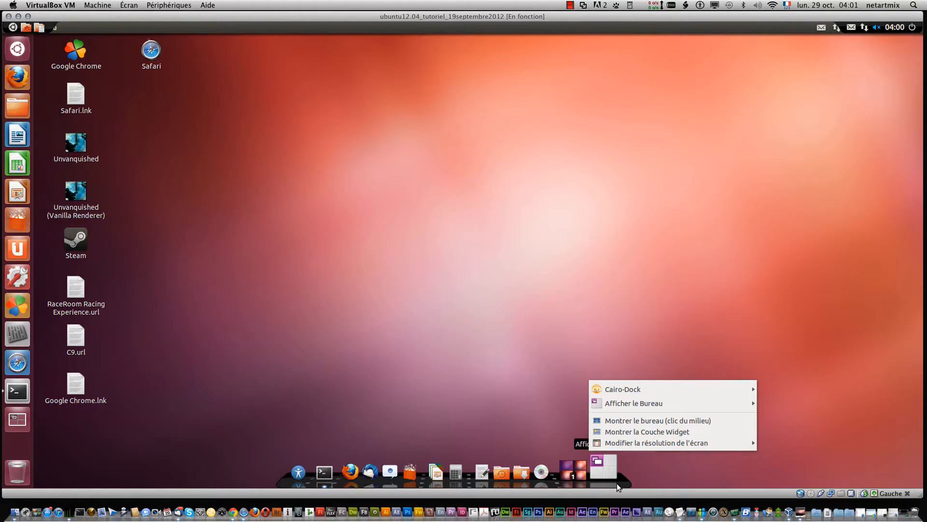
{"action": "mouse_move", "coordinate": [624, 390]}
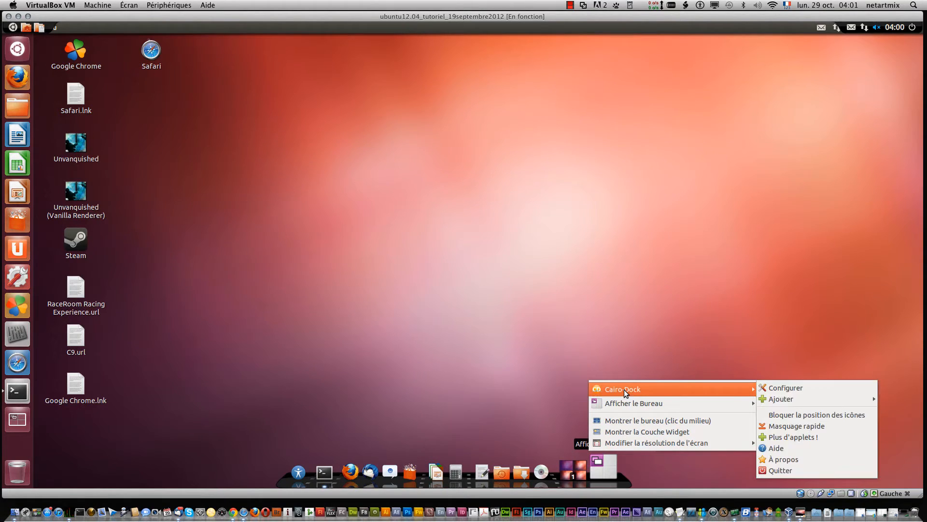
{"action": "left_click", "coordinate": [669, 322]}
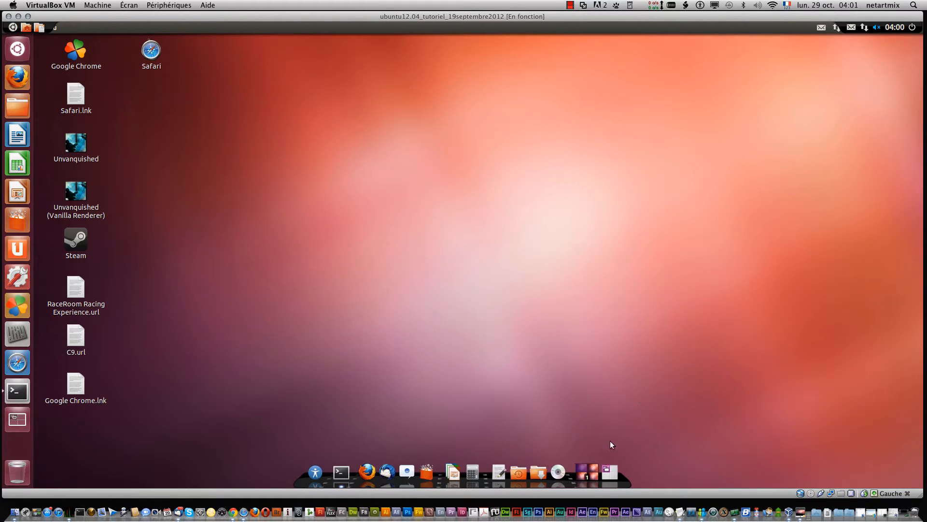
Step: Open the Cairo-Dock configuration window from the dock and move it toward the screen centre
{"action": "right_click", "coordinate": [616, 483]}
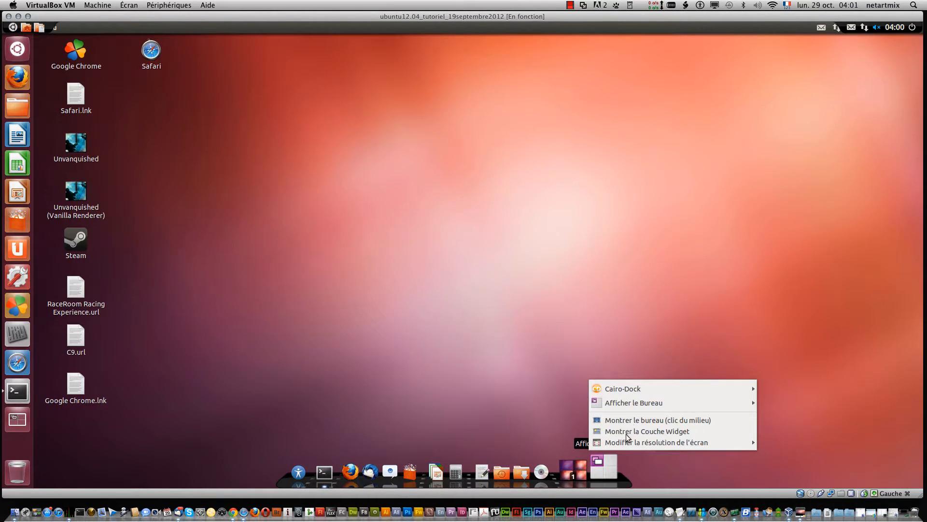
{"action": "mouse_move", "coordinate": [630, 390]}
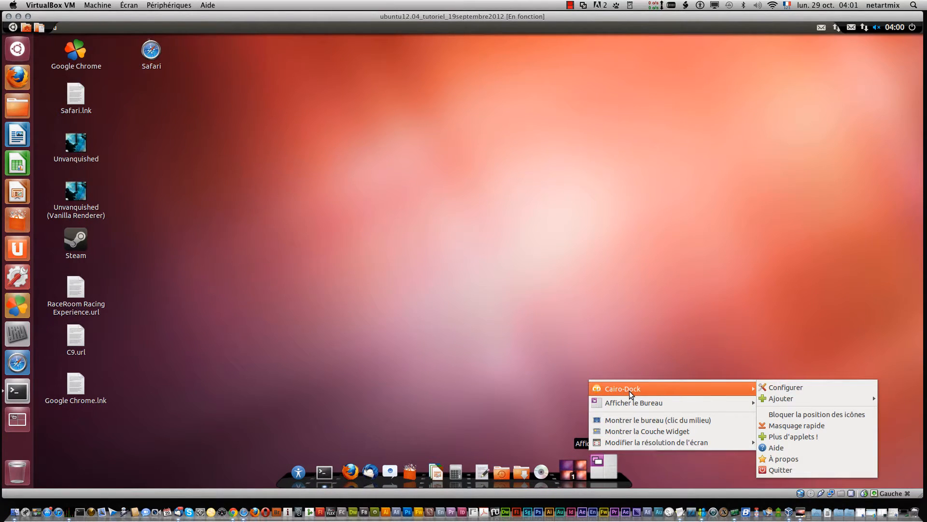
{"action": "left_click", "coordinate": [770, 390]}
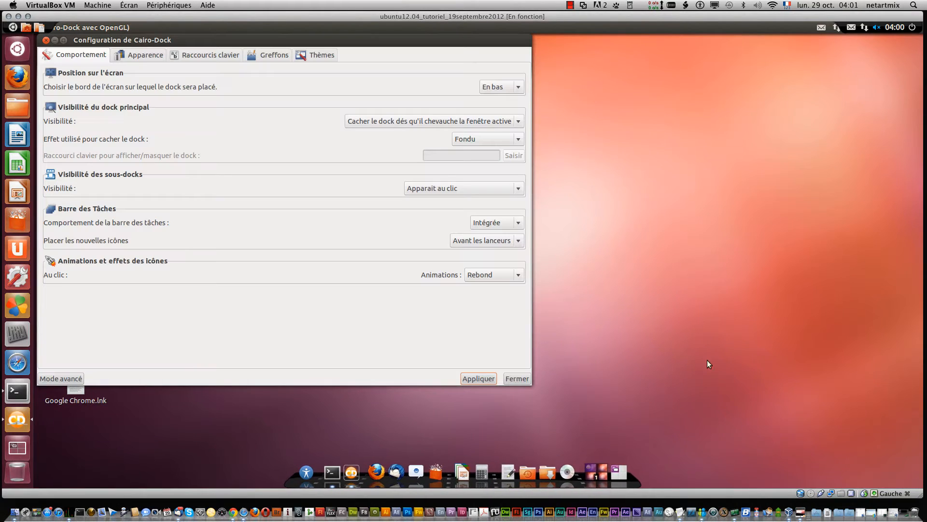
{"action": "left_click_drag", "start_coordinate": [283, 41], "coordinate": [491, 74]}
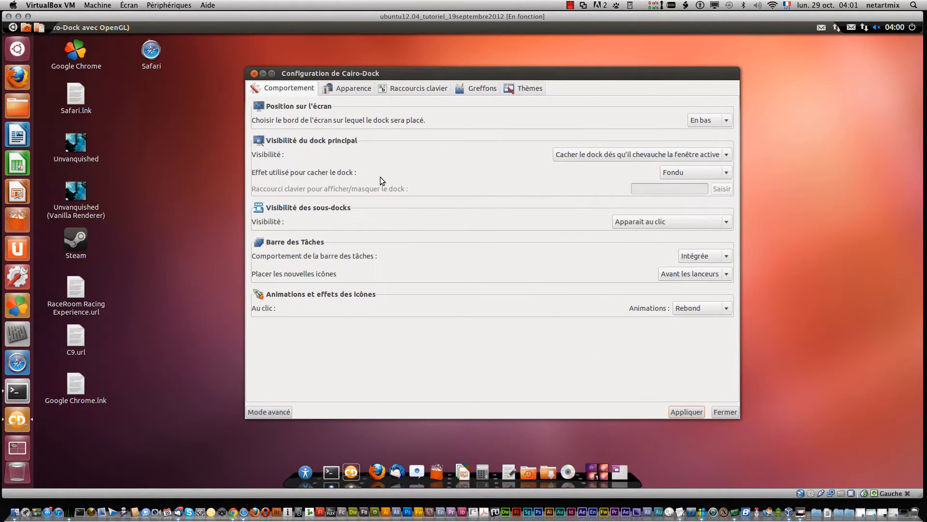
Step: Set the on-click icon animation to Rotation and apply the setting
{"action": "left_click", "coordinate": [725, 309]}
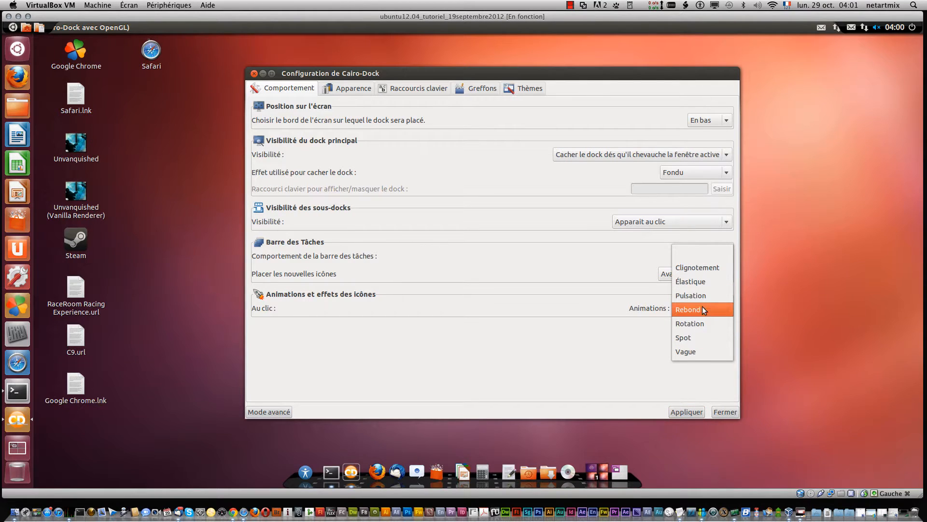
{"action": "left_click", "coordinate": [705, 322]}
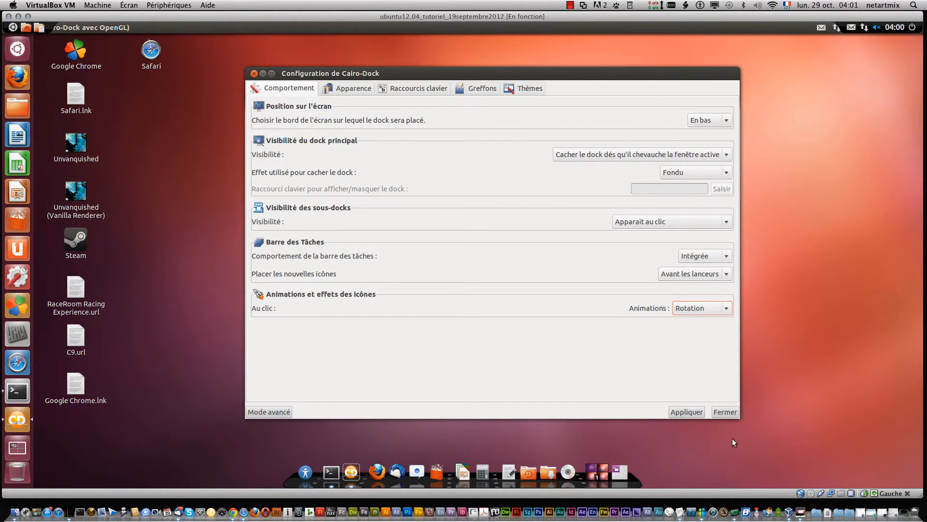
{"action": "left_click", "coordinate": [687, 411]}
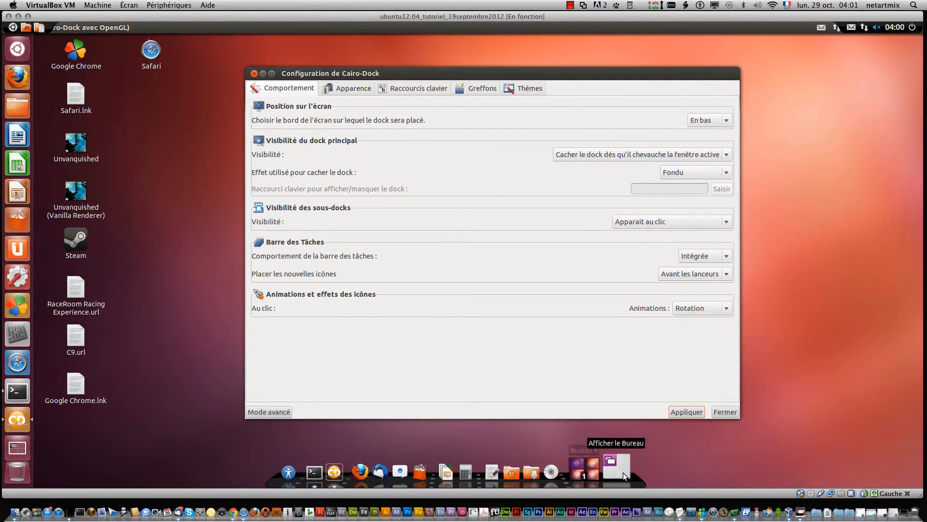
Step: Try the dock's workspace overview and music controller icons, returning to the first workspace and cancelling the player choice
{"action": "left_click", "coordinate": [623, 472]}
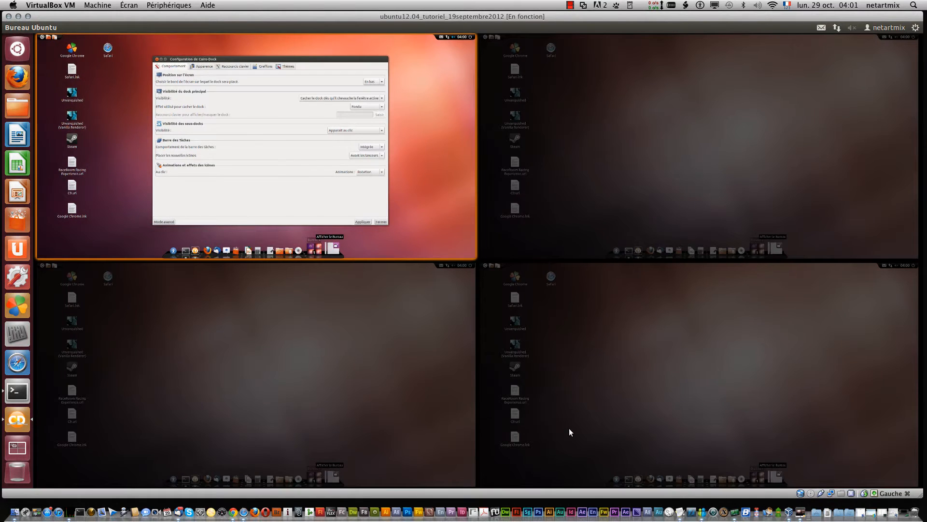
{"action": "left_click", "coordinate": [569, 428]}
{"action": "left_click_drag", "start_coordinate": [323, 205], "coordinate": [322, 206]}
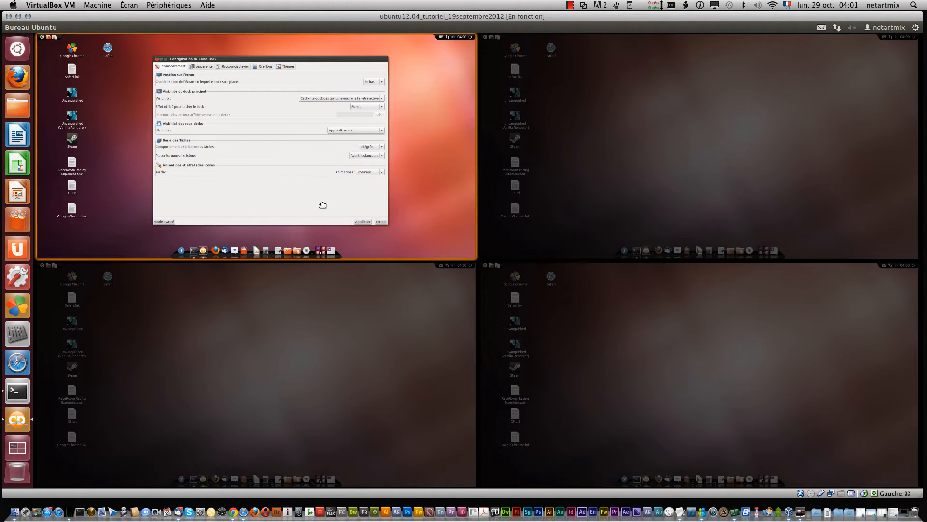
{"action": "left_click", "coordinate": [397, 248]}
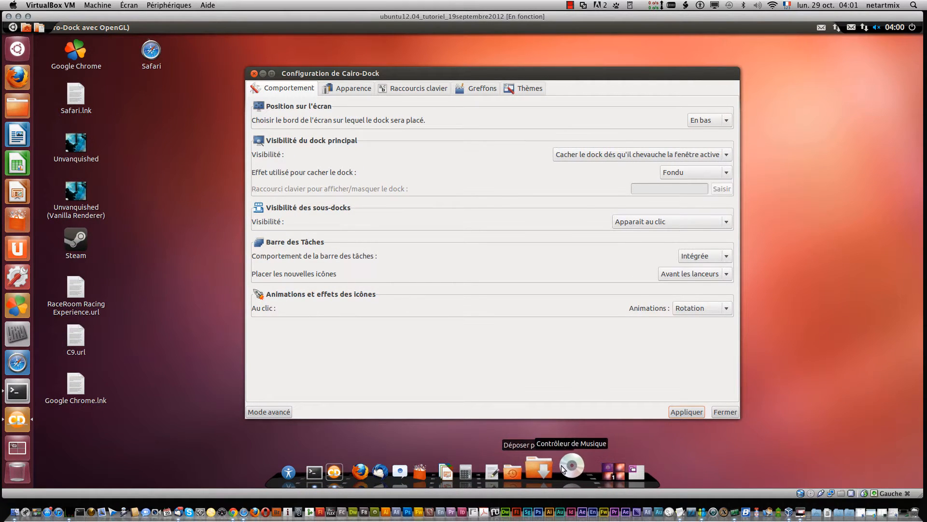
{"action": "left_click", "coordinate": [564, 465]}
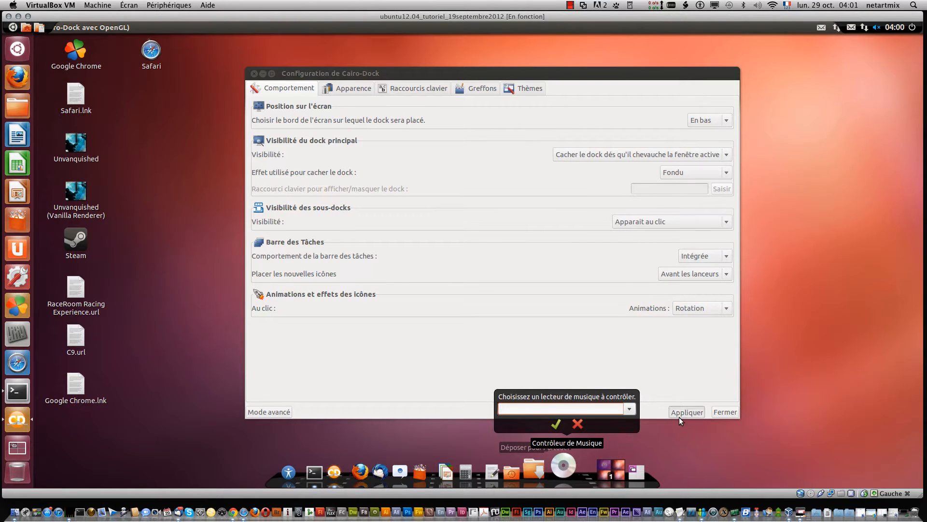
{"action": "left_click", "coordinate": [578, 449]}
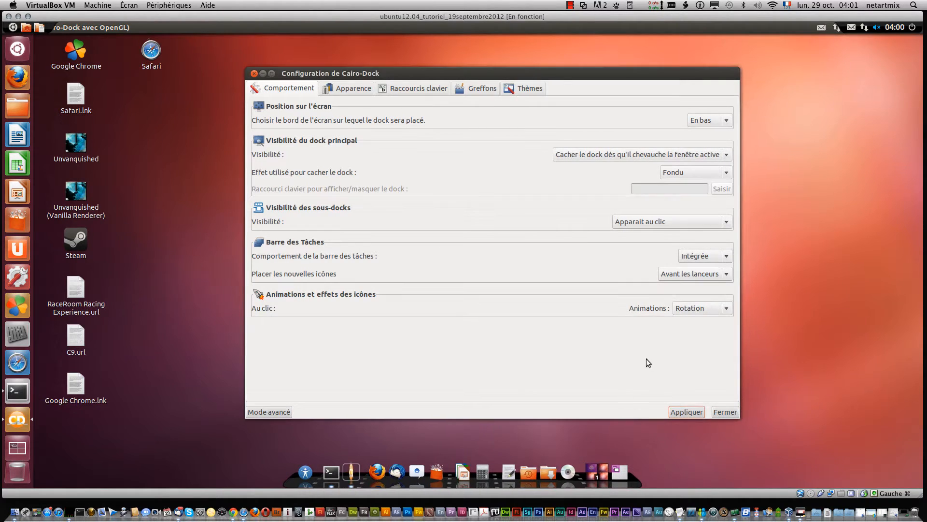
Step: Make sub-docks appear on mouse hover and place the dock on the right screen edge, applying both
{"action": "left_click", "coordinate": [668, 225]}
{"action": "left_click", "coordinate": [659, 211]}
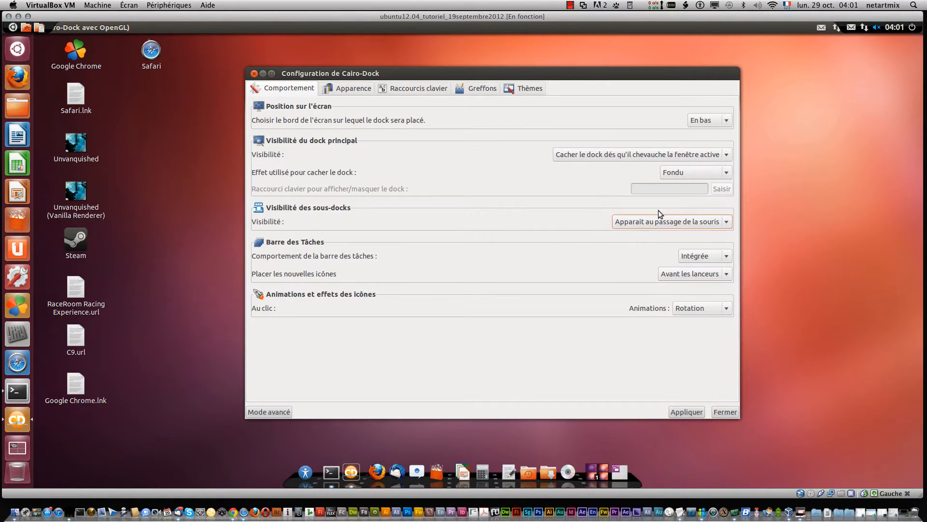
{"action": "left_click", "coordinate": [713, 123]}
{"action": "left_click", "coordinate": [720, 146]}
{"action": "left_click", "coordinate": [689, 411]}
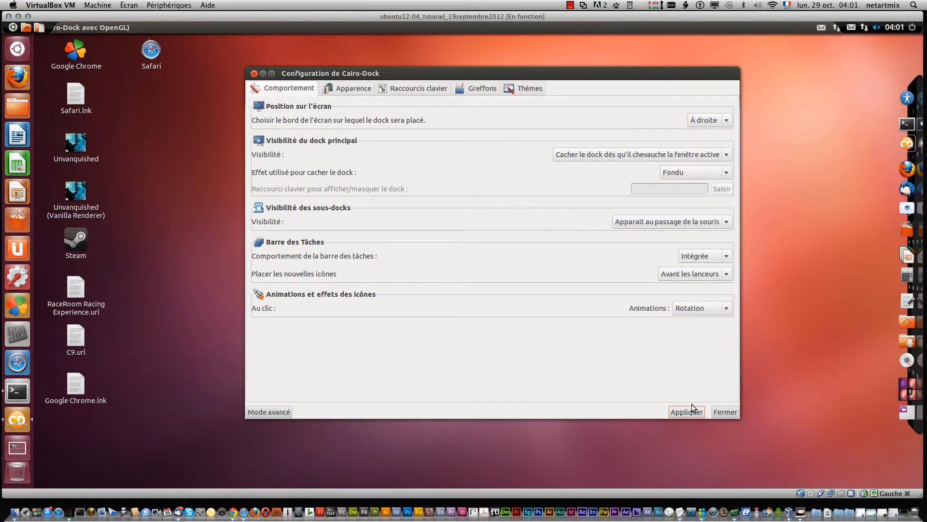
Step: Move the dock back to the bottom screen edge (En bas) and apply the setting
{"action": "left_click", "coordinate": [714, 122]}
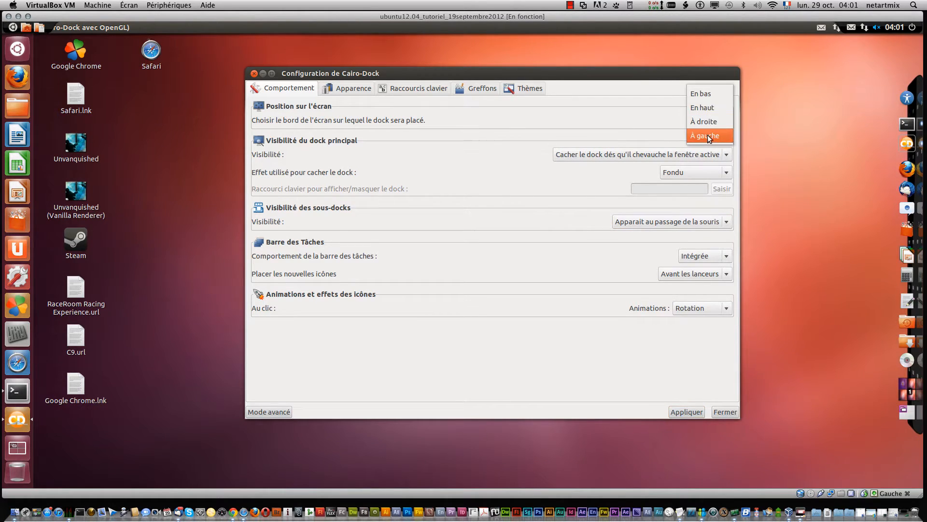
{"action": "left_click", "coordinate": [699, 97]}
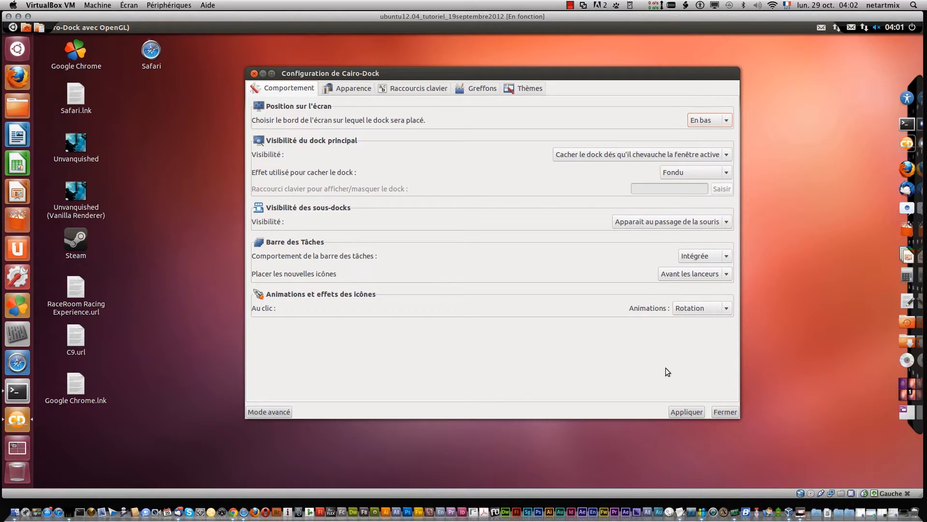
{"action": "left_click", "coordinate": [690, 411]}
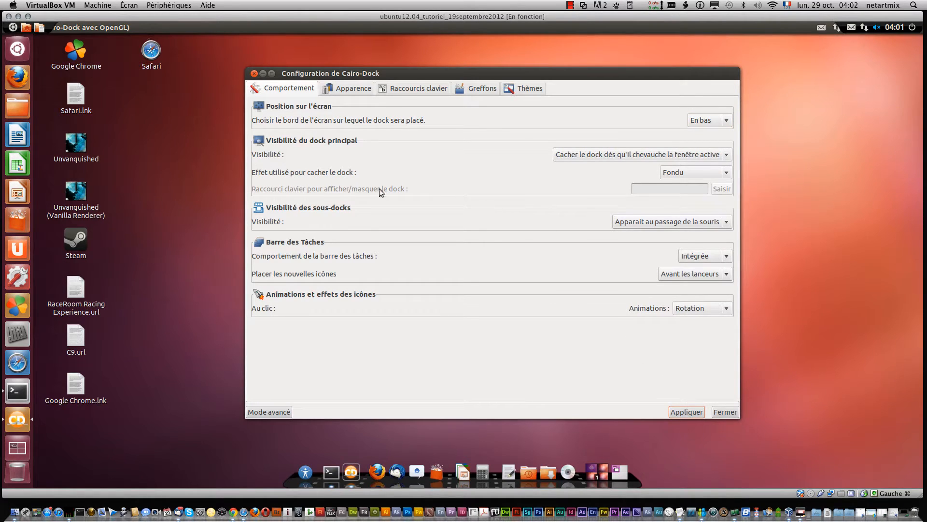
Step: Set the icon size to Très grandes in the appearance settings and apply it
{"action": "left_click", "coordinate": [342, 88]}
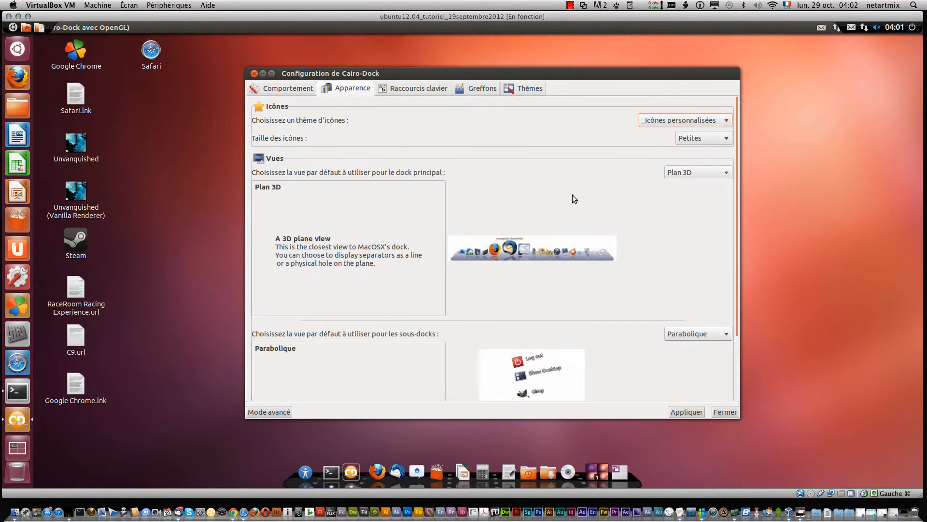
{"action": "scroll", "coordinate": [653, 210], "scroll_direction": "down", "scroll_amount": 3}
{"action": "scroll", "coordinate": [653, 210], "scroll_direction": "up", "scroll_amount": 3}
{"action": "left_click", "coordinate": [723, 138]}
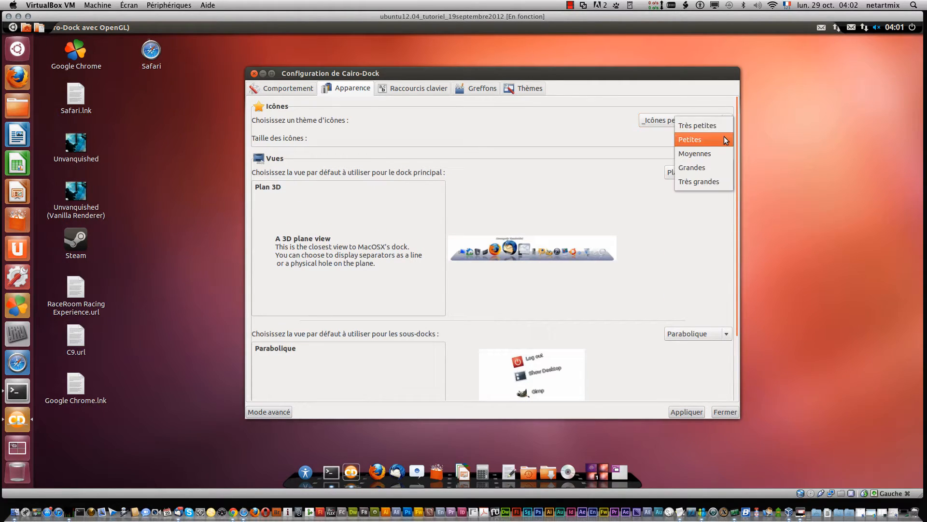
{"action": "left_click", "coordinate": [713, 180]}
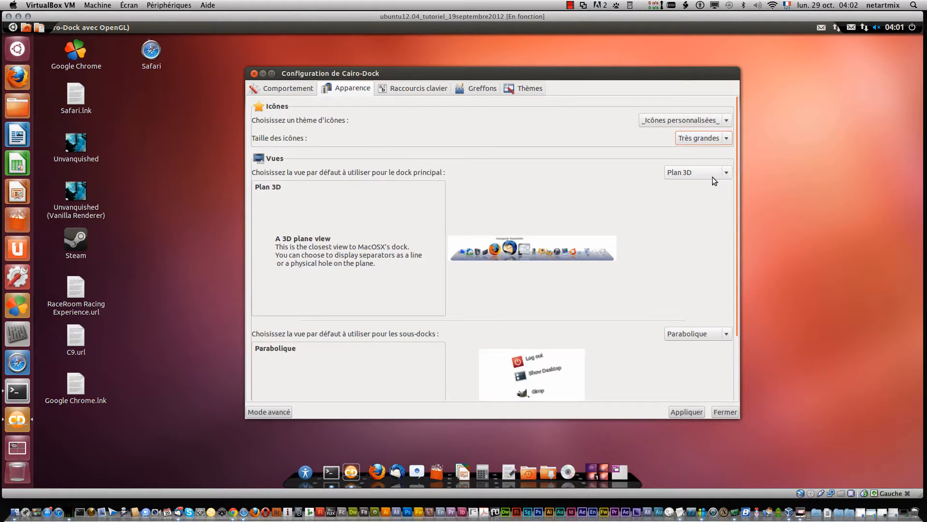
{"action": "left_click", "coordinate": [680, 412]}
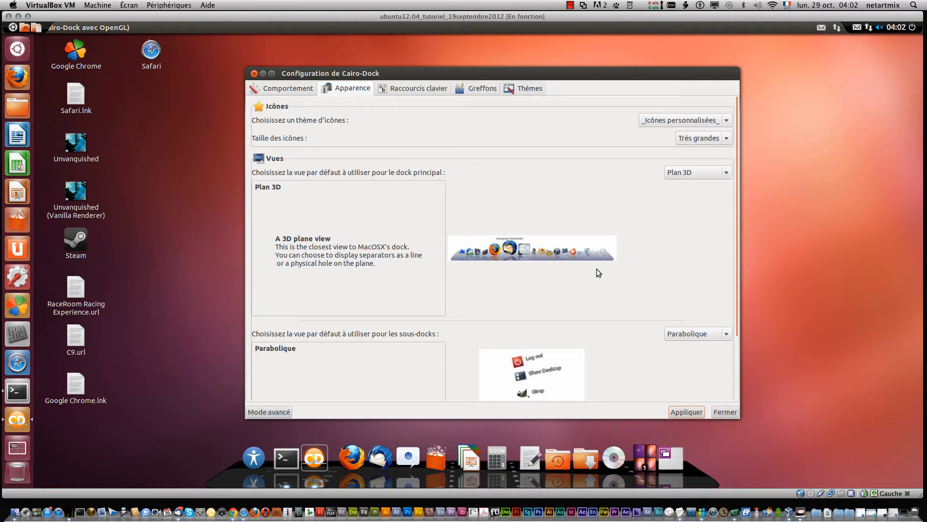
Step: Preview the Courbe, défaut, Diapositive and Parabolique main-dock views, then reselect Plan 3D
{"action": "left_click", "coordinate": [714, 174]}
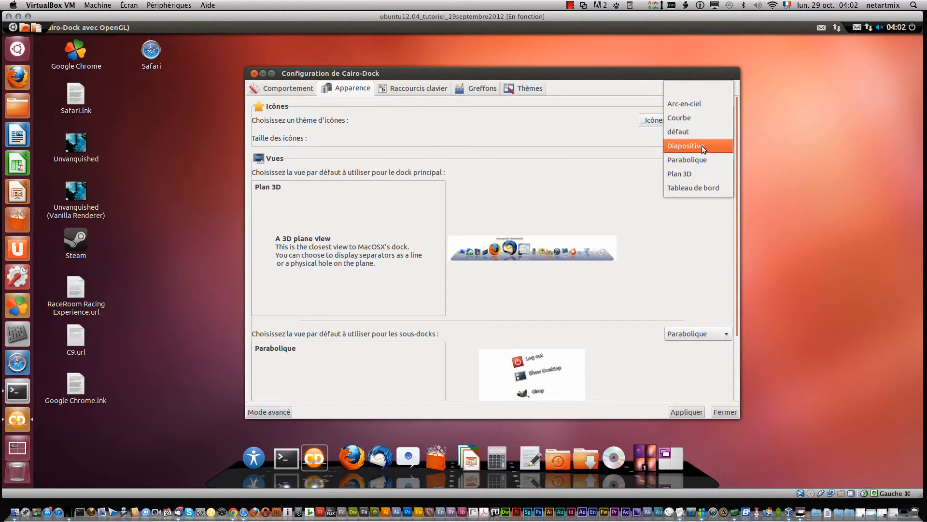
{"action": "left_click", "coordinate": [691, 118]}
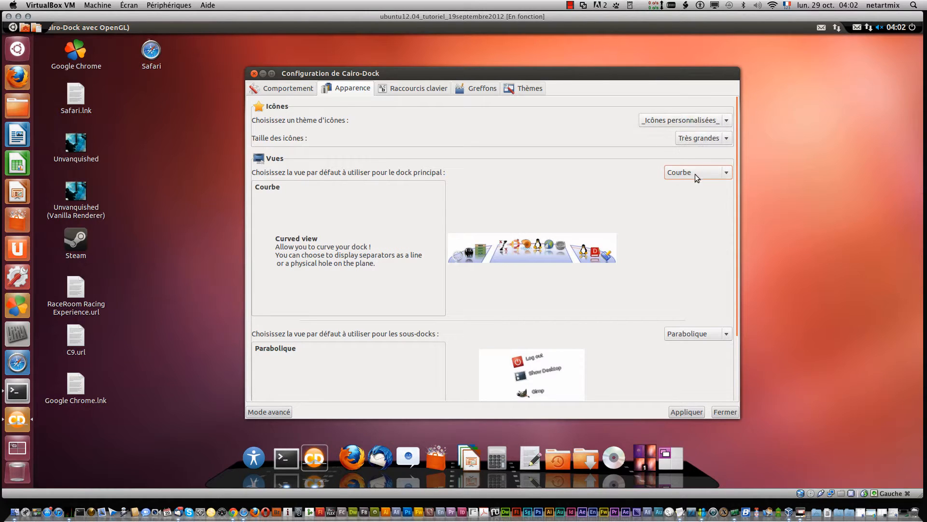
{"action": "left_click", "coordinate": [691, 175]}
{"action": "left_click", "coordinate": [694, 183]}
{"action": "left_click", "coordinate": [699, 169]}
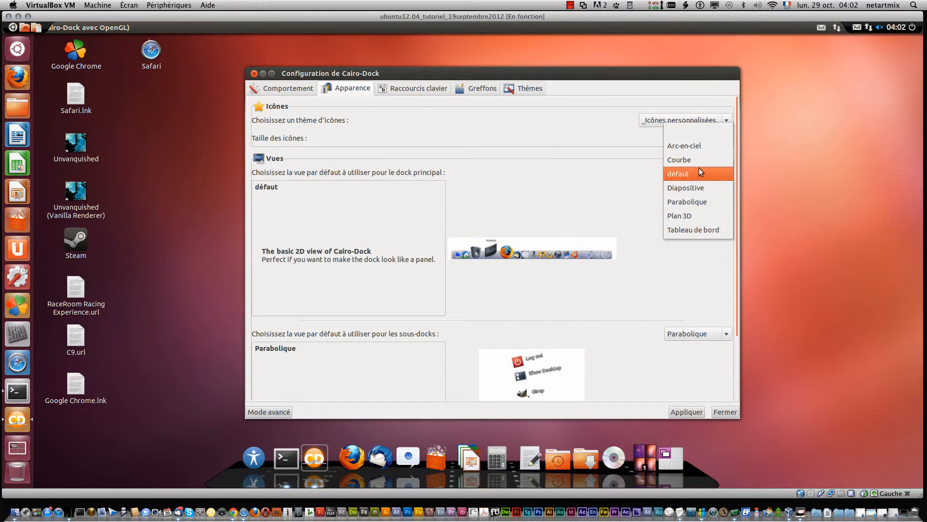
{"action": "left_click", "coordinate": [700, 191]}
{"action": "left_click", "coordinate": [697, 175]}
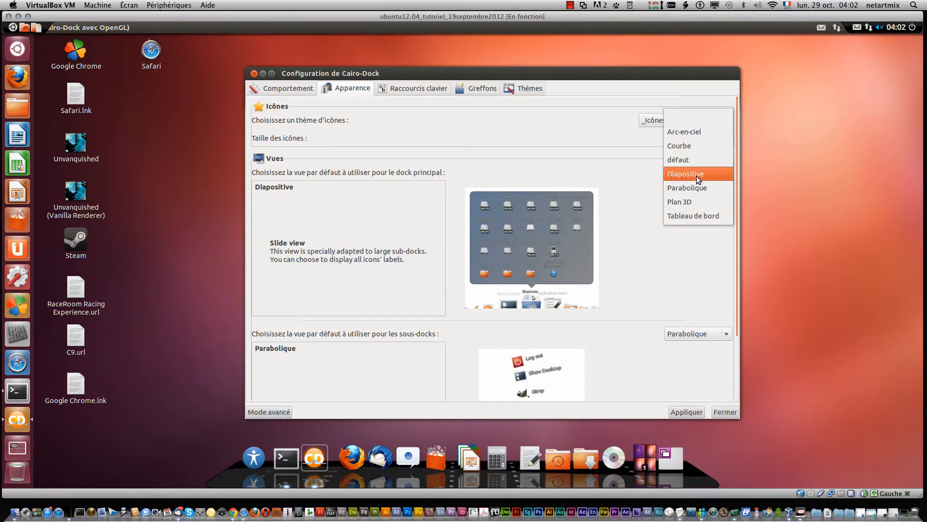
{"action": "left_click", "coordinate": [696, 195]}
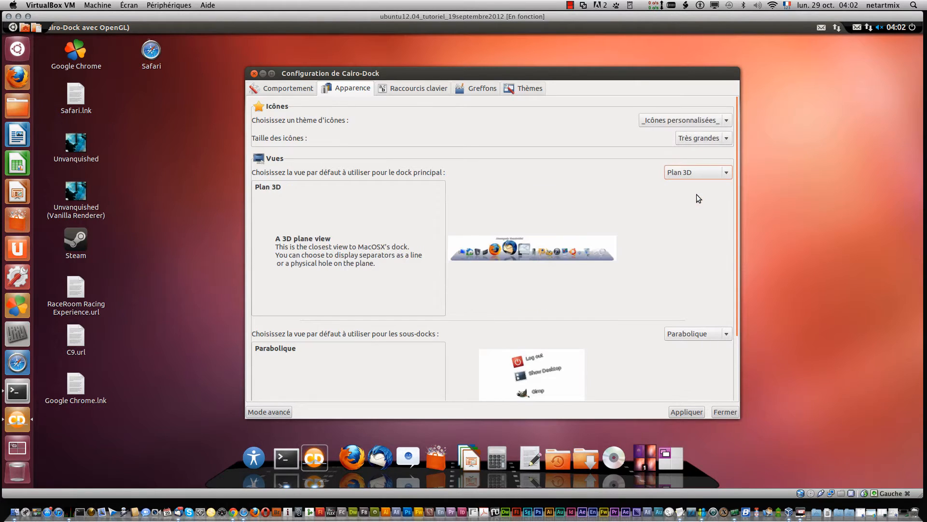
{"action": "left_click", "coordinate": [689, 172]}
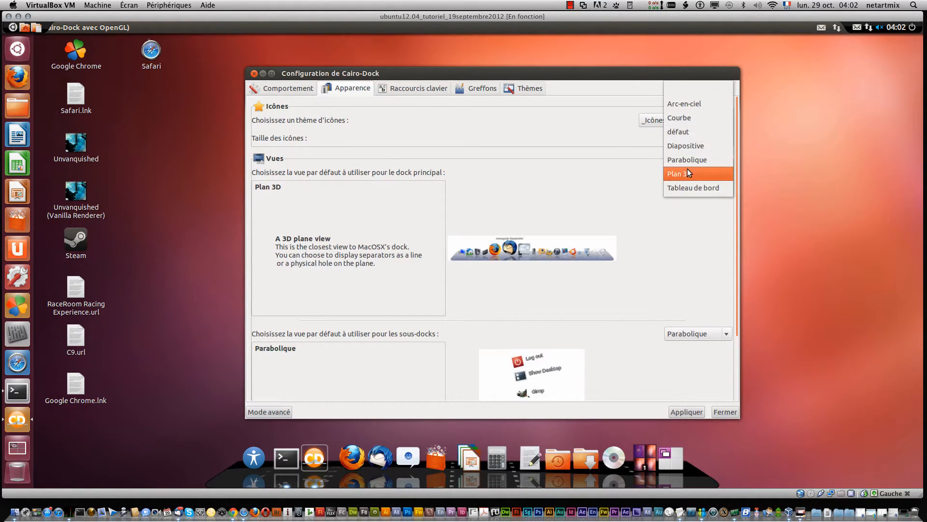
{"action": "left_click", "coordinate": [695, 160]}
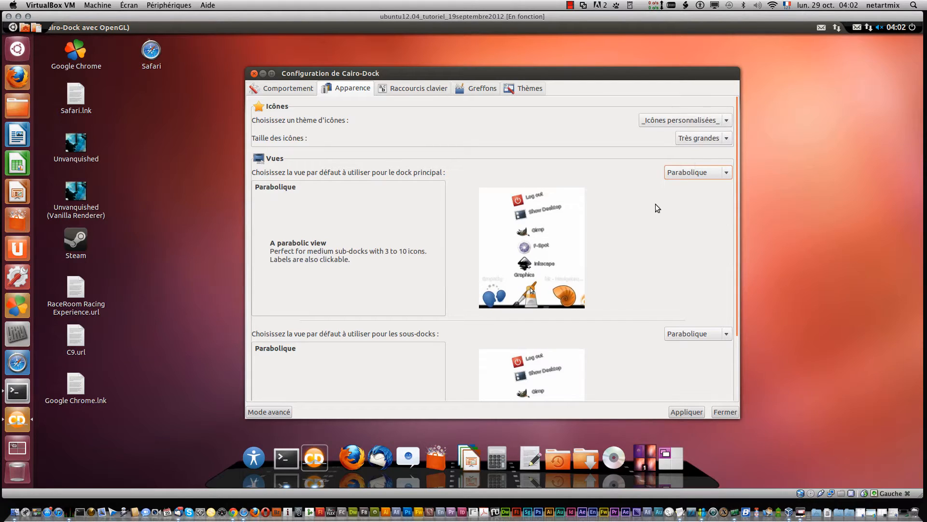
{"action": "left_click", "coordinate": [720, 177]}
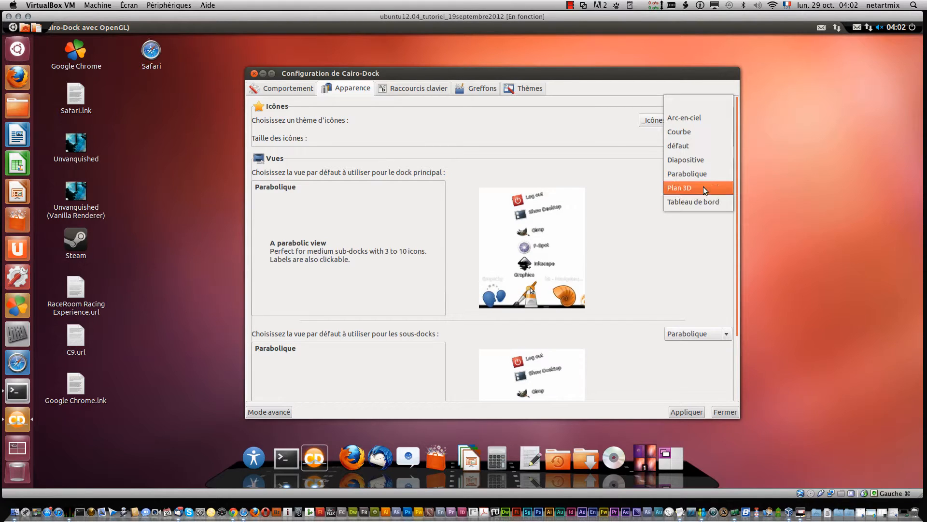
{"action": "left_click", "coordinate": [703, 186]}
Step: Set the default sub-dock view to Diapositive and apply it
{"action": "scroll", "coordinate": [698, 248], "scroll_direction": "down", "scroll_amount": 3}
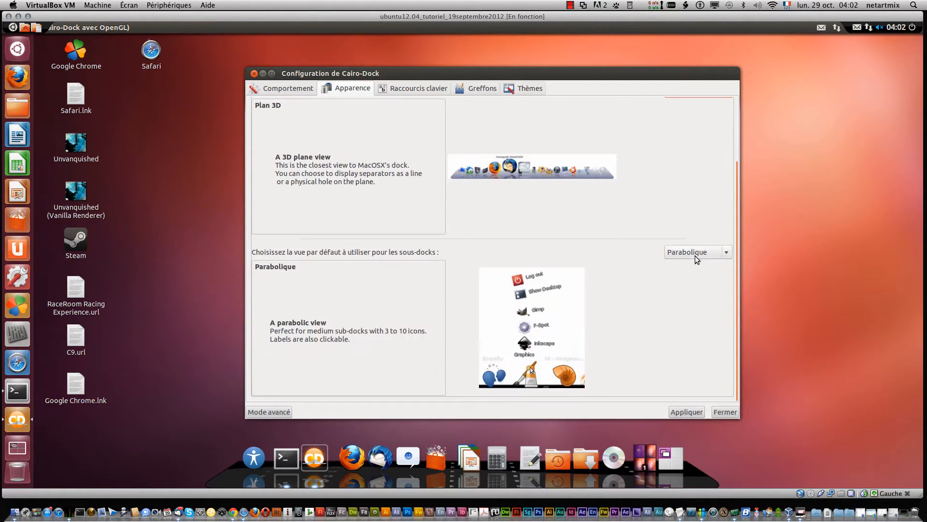
{"action": "left_click", "coordinate": [697, 253]}
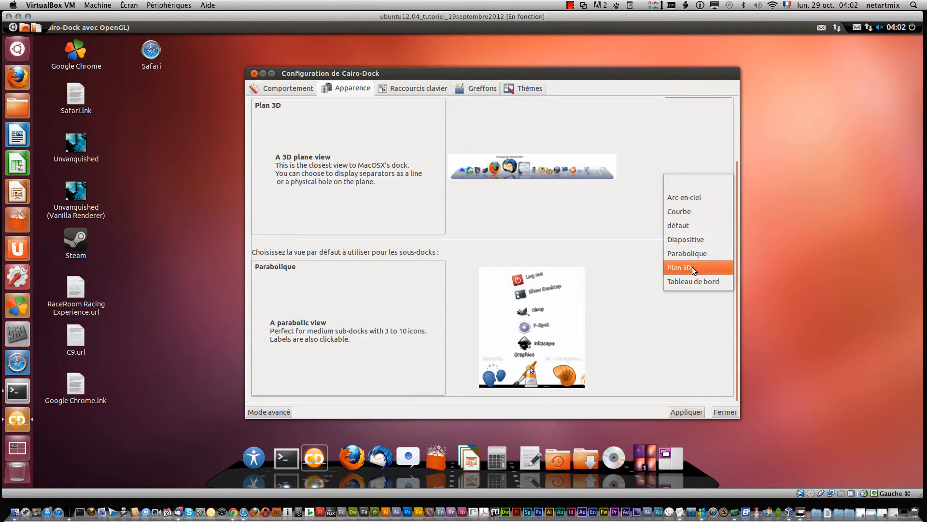
{"action": "left_click", "coordinate": [688, 240]}
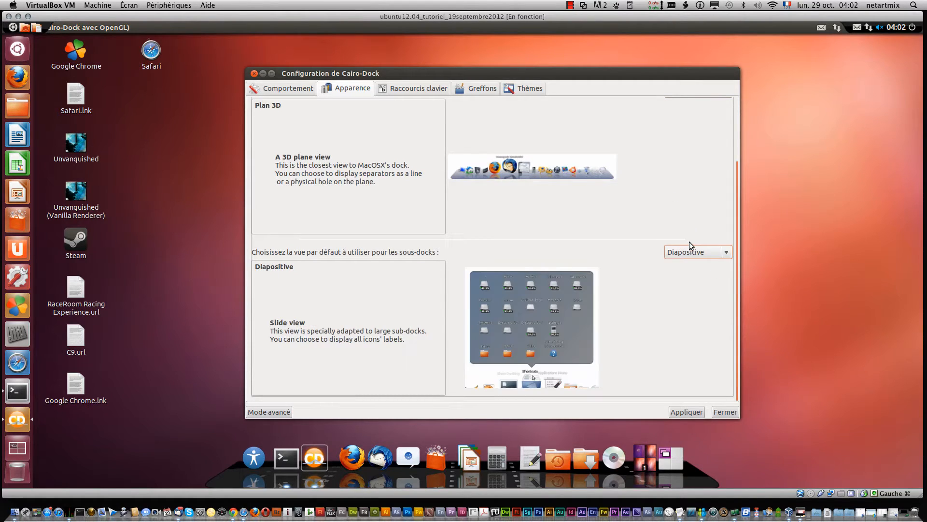
{"action": "left_click", "coordinate": [690, 410]}
Step: Launch the messaging app from the dock and close its account and contact windows
{"action": "left_click", "coordinate": [408, 452]}
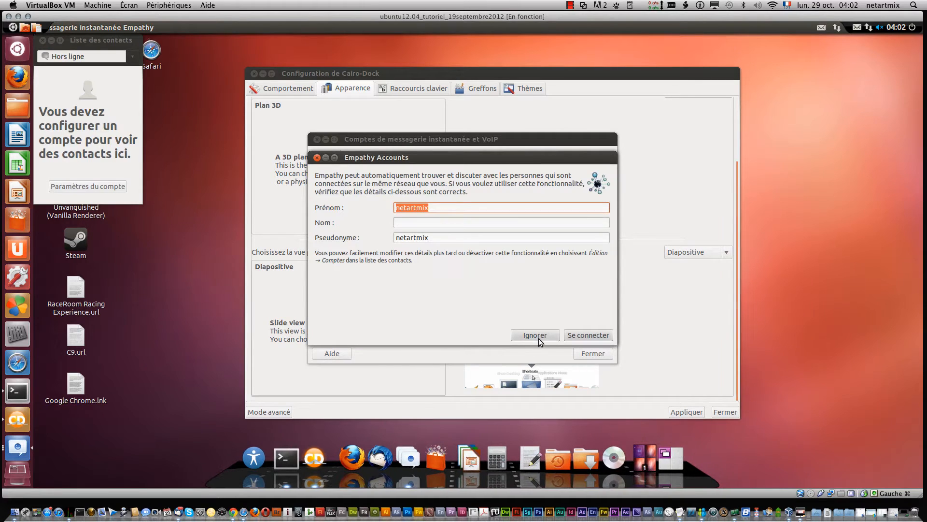
{"action": "left_click", "coordinate": [317, 158]}
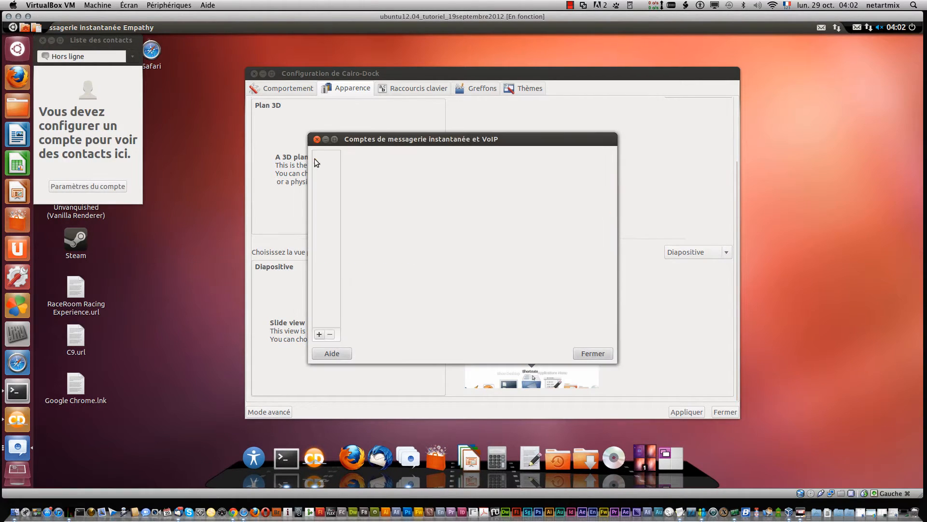
{"action": "left_click", "coordinate": [317, 139]}
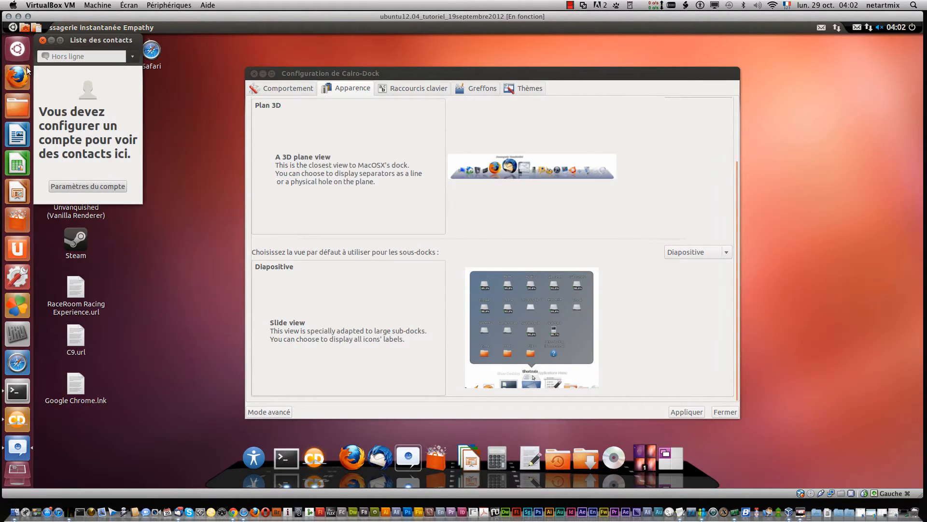
{"action": "left_click", "coordinate": [43, 40]}
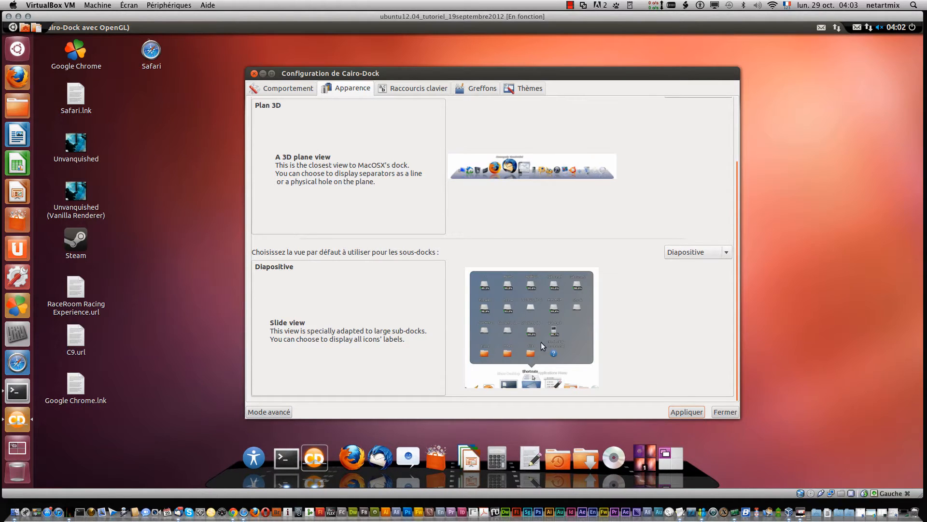
Step: Go through the keyboard shortcuts to the themes list and apply the selected Chrome-Round theme
{"action": "scroll", "coordinate": [541, 342], "scroll_direction": "up", "scroll_amount": 3}
{"action": "left_click", "coordinate": [409, 92]}
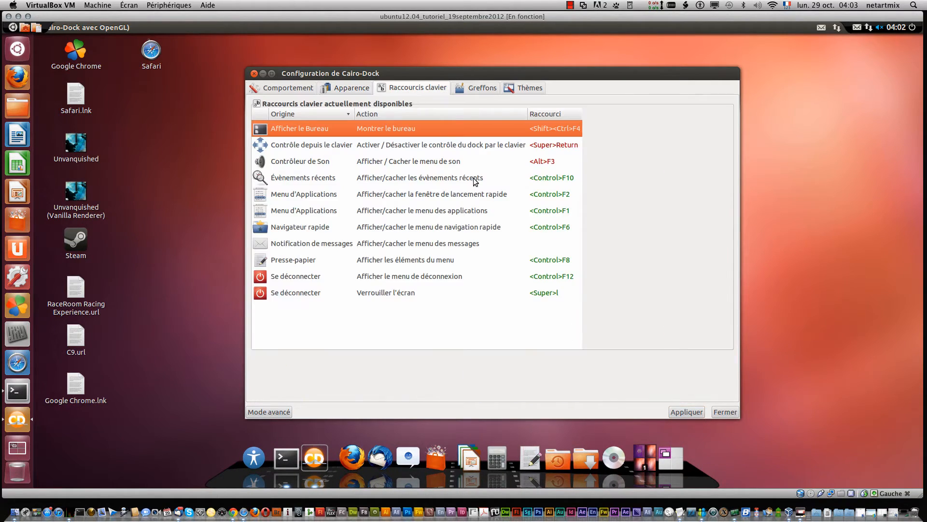
{"action": "left_click", "coordinate": [526, 86]}
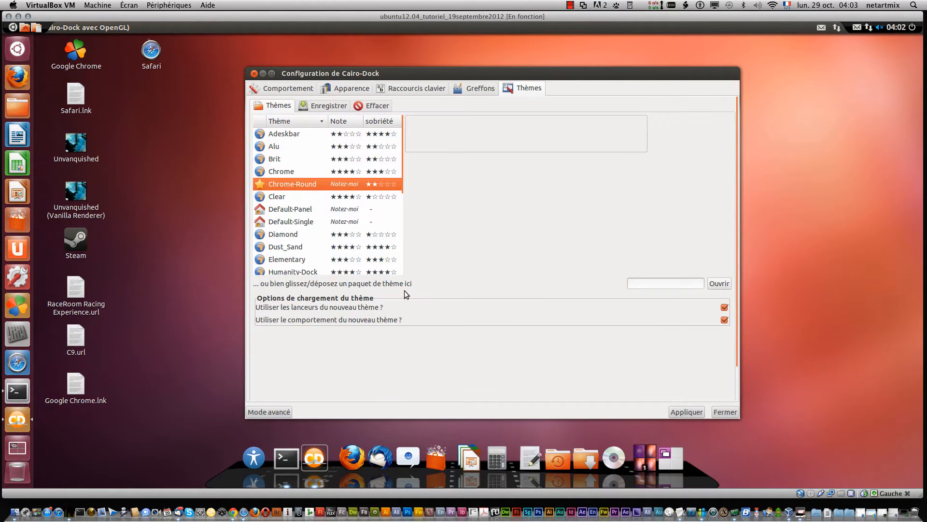
{"action": "left_click", "coordinate": [688, 412]}
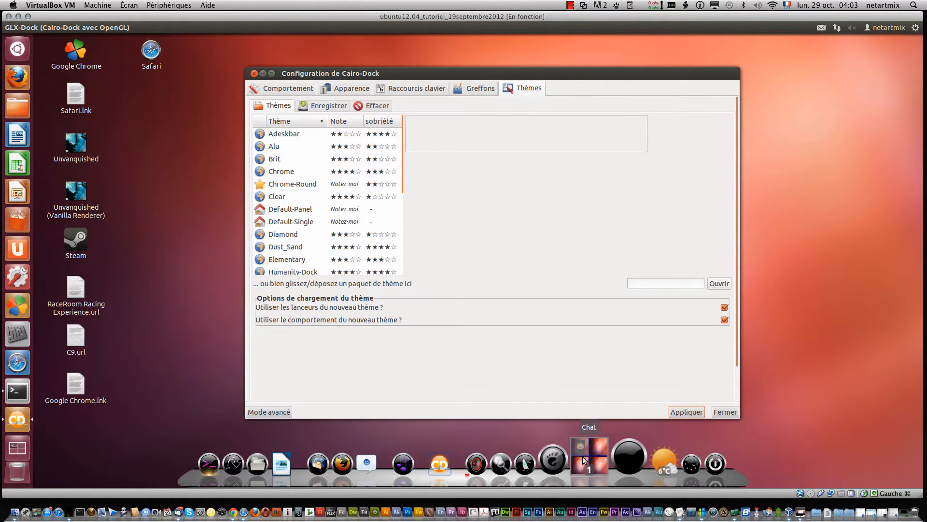
Step: Show the weather applet's forecast from the dock and dismiss it
{"action": "mouse_move", "coordinate": [639, 456]}
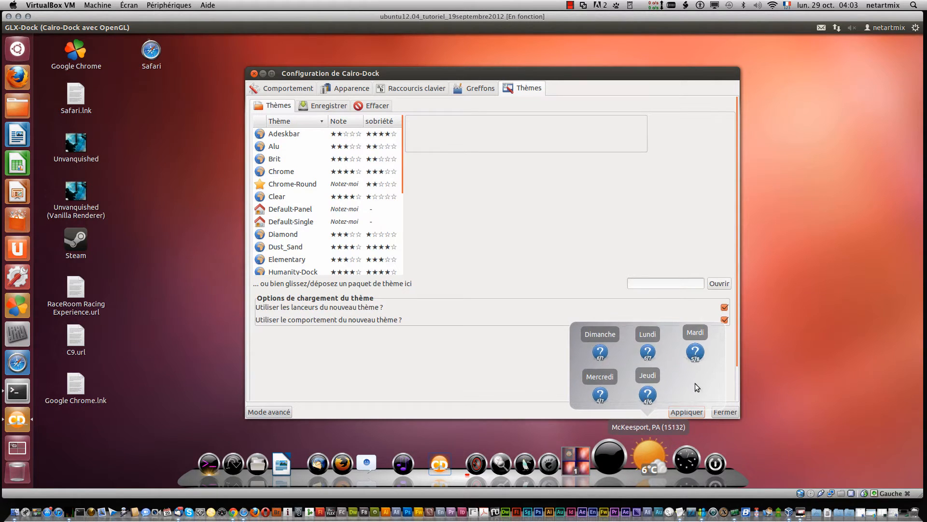
{"action": "left_click", "coordinate": [779, 389]}
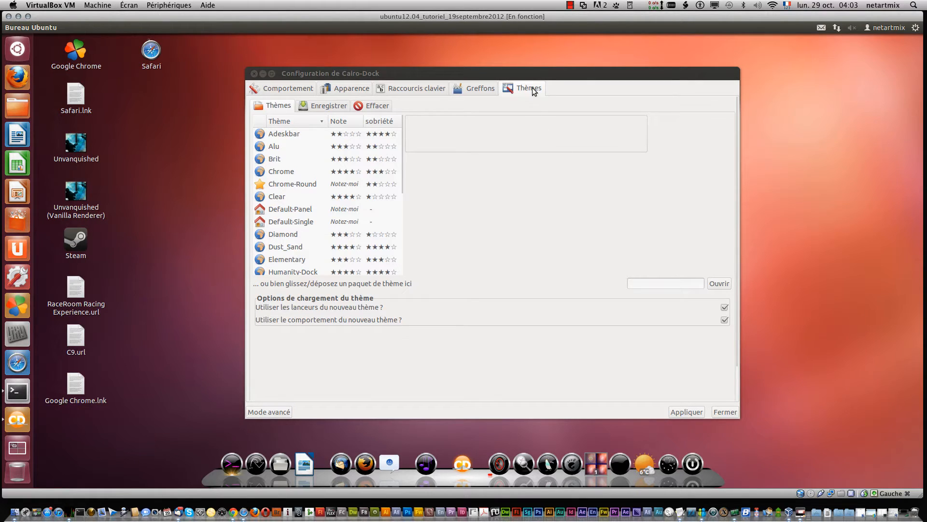
Step: Open Startup Applications and edit the cairo-dock entry, keeping the command cairo-dock -c, and save it
{"action": "left_click", "coordinate": [915, 28]}
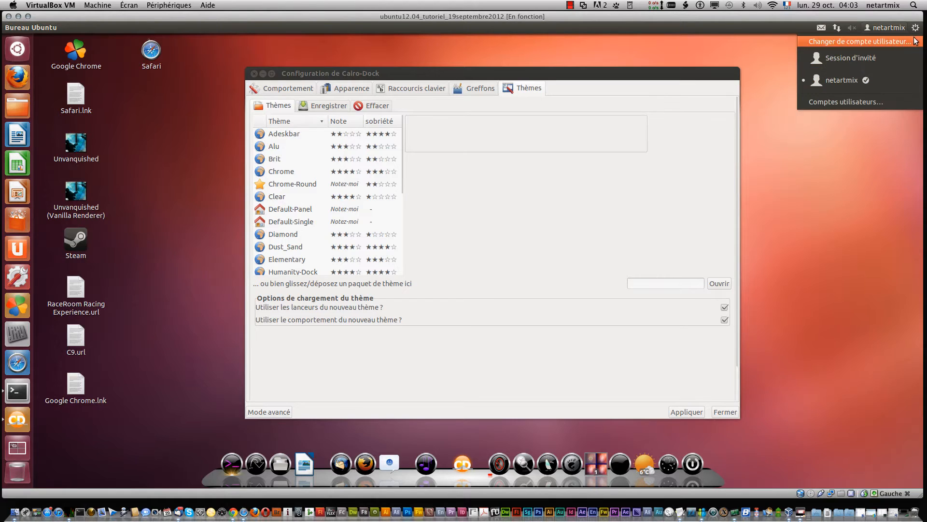
{"action": "mouse_move", "coordinate": [887, 27]}
{"action": "mouse_move", "coordinate": [915, 27]}
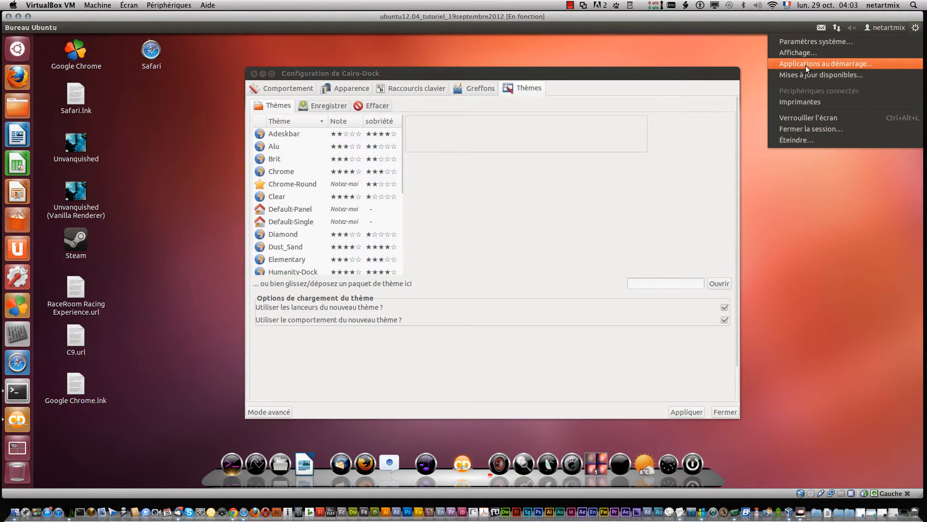
{"action": "left_click", "coordinate": [839, 64]}
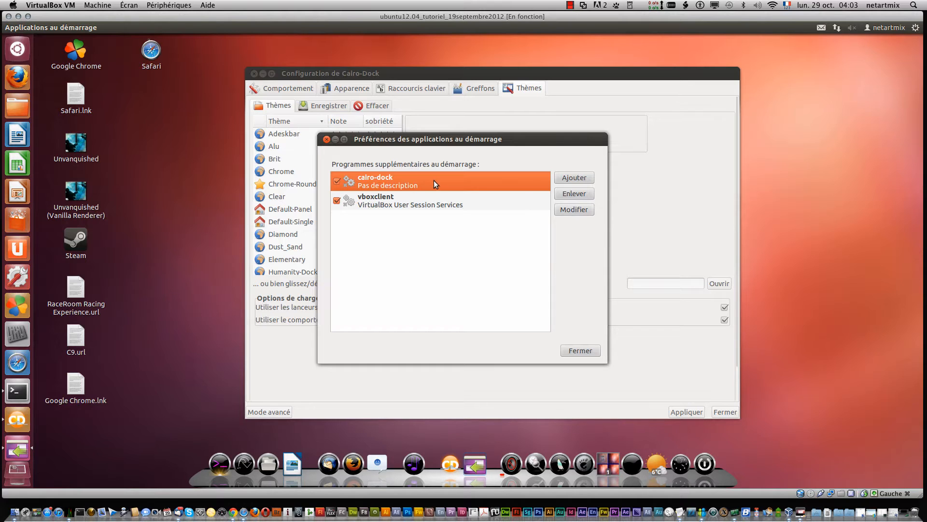
{"action": "left_click", "coordinate": [569, 211]}
{"action": "left_click", "coordinate": [490, 231]}
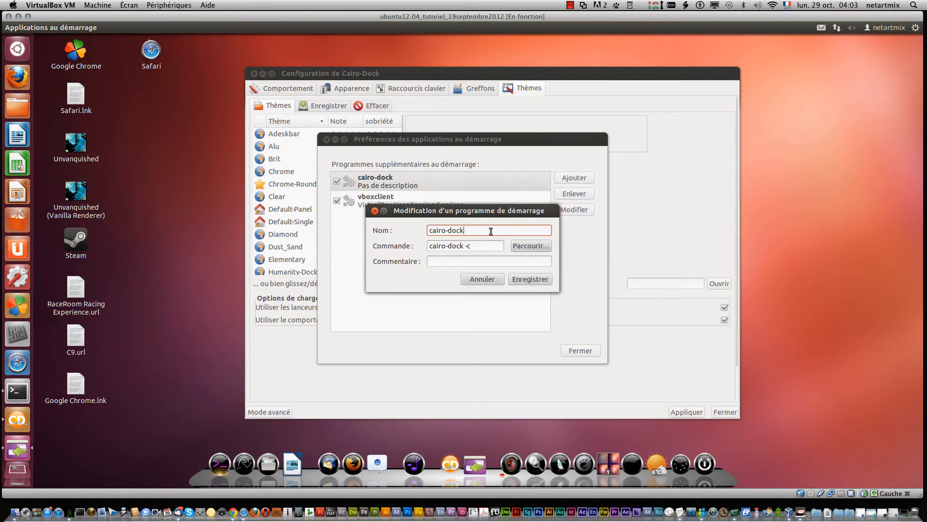
{"action": "left_click_drag", "start_coordinate": [491, 231], "coordinate": [382, 232]}
{"action": "left_click_drag", "start_coordinate": [490, 247], "coordinate": [418, 240]}
{"action": "left_click", "coordinate": [482, 244]}
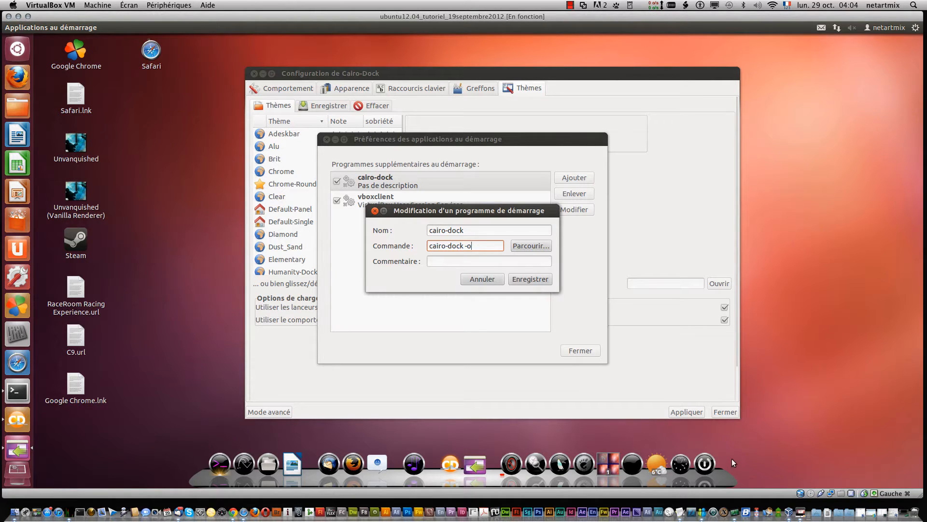
{"action": "triple_click", "coordinate": [475, 246]}
{"action": "left_click", "coordinate": [480, 247]}
{"action": "left_click", "coordinate": [539, 280]}
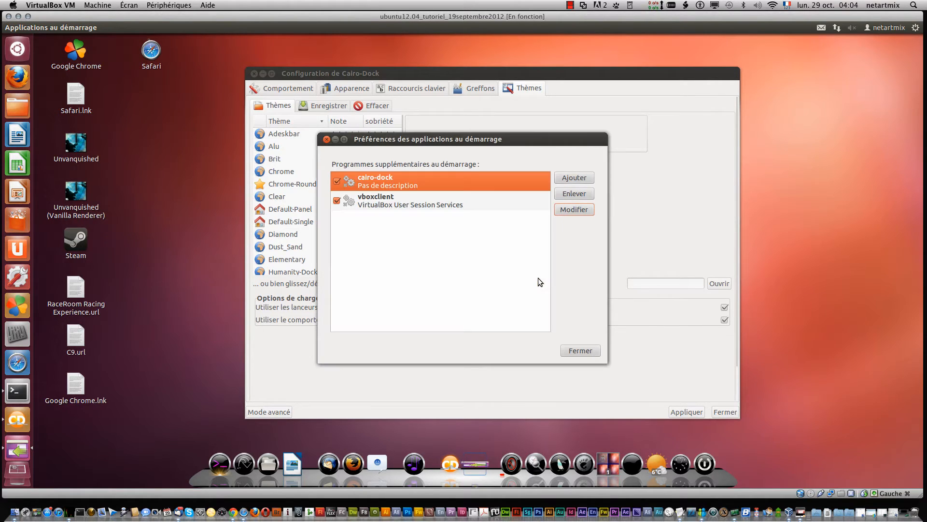
Step: Close the startup applications preferences and the Cairo-Dock configuration window
{"action": "left_click", "coordinate": [577, 351]}
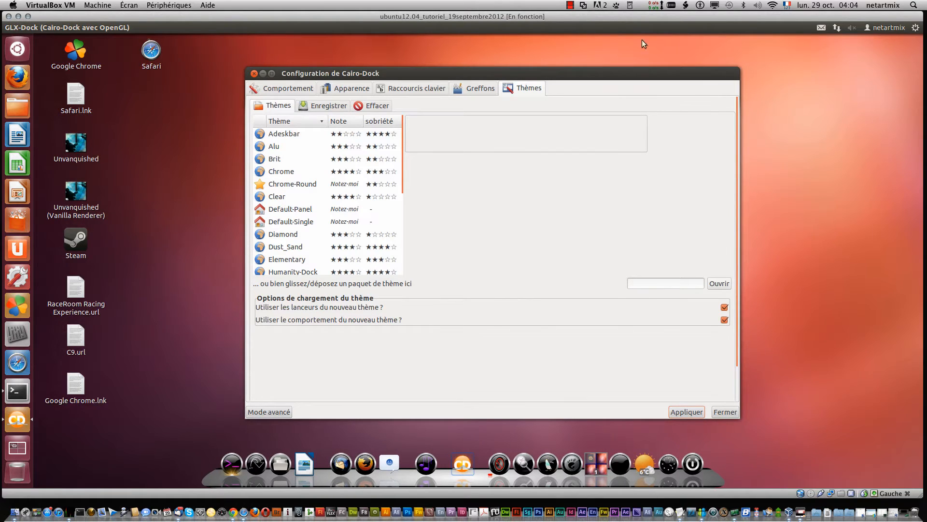
{"action": "left_click", "coordinate": [255, 74]}
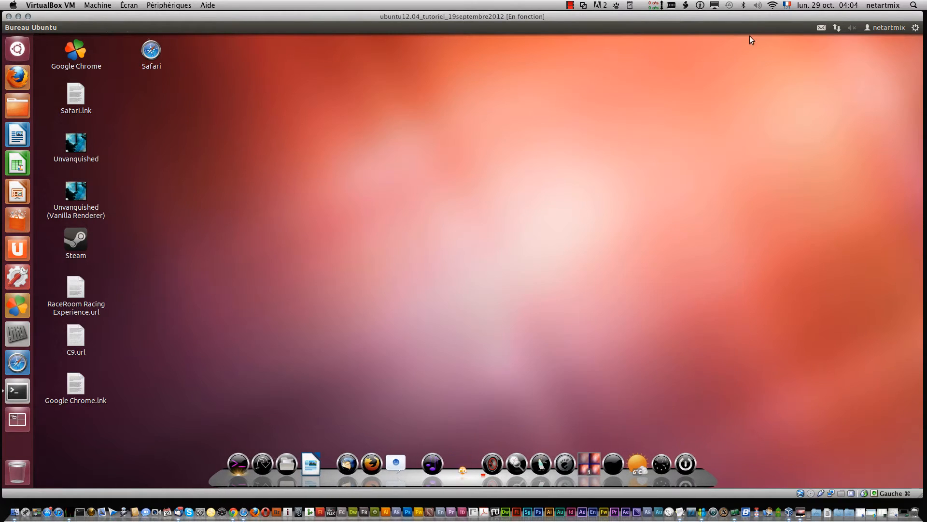
Step: Open the Cairo-Dock configuration window from the dock and switch to its applets list
{"action": "left_click", "coordinate": [915, 27]}
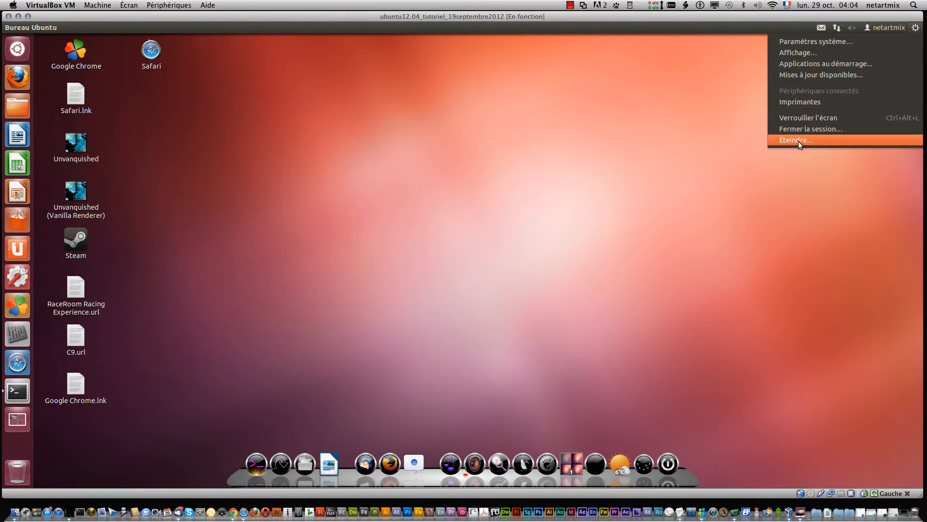
{"action": "left_click", "coordinate": [409, 169]}
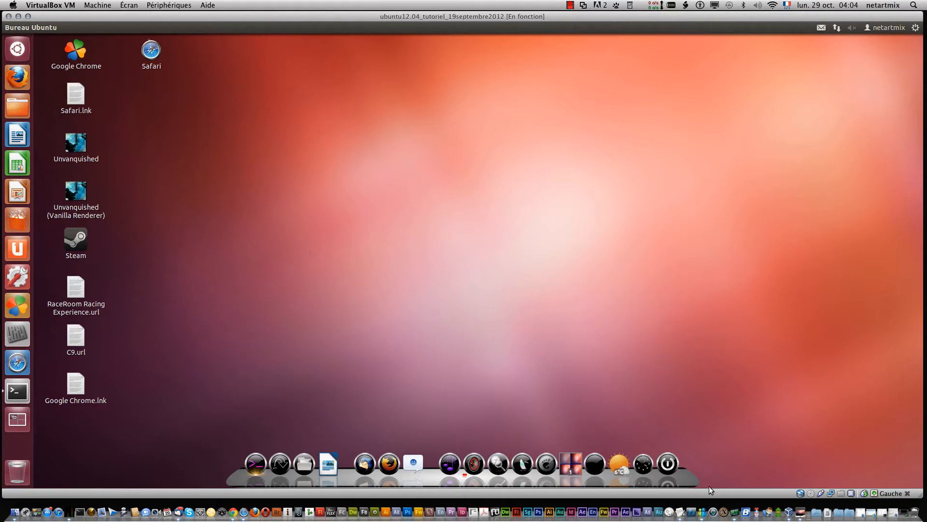
{"action": "right_click", "coordinate": [680, 480]}
{"action": "mouse_move", "coordinate": [696, 474]}
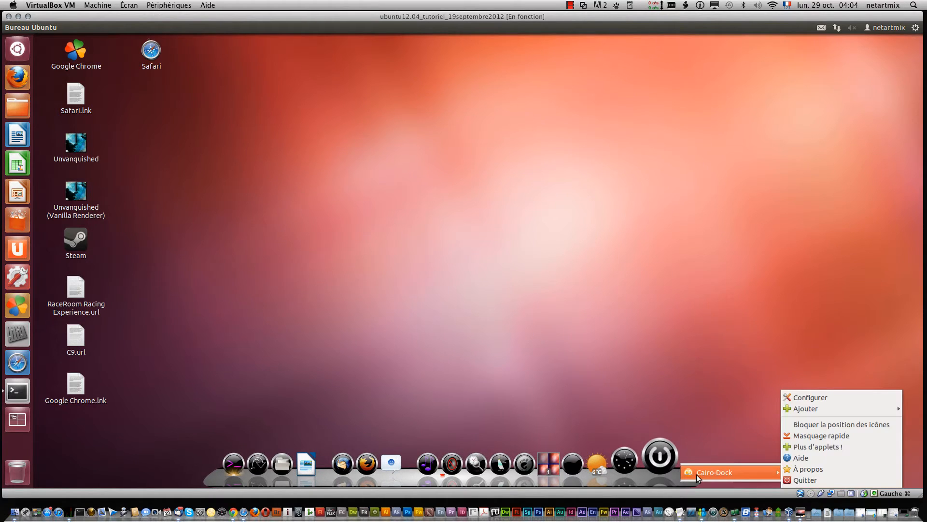
{"action": "left_click", "coordinate": [839, 396]}
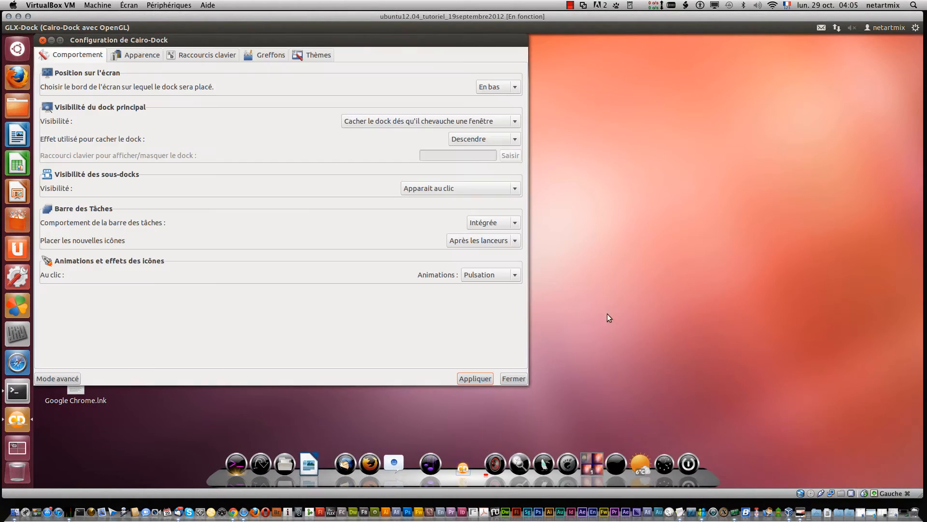
{"action": "left_click", "coordinate": [270, 56]}
{"action": "left_click_drag", "start_coordinate": [299, 45], "coordinate": [442, 74]}
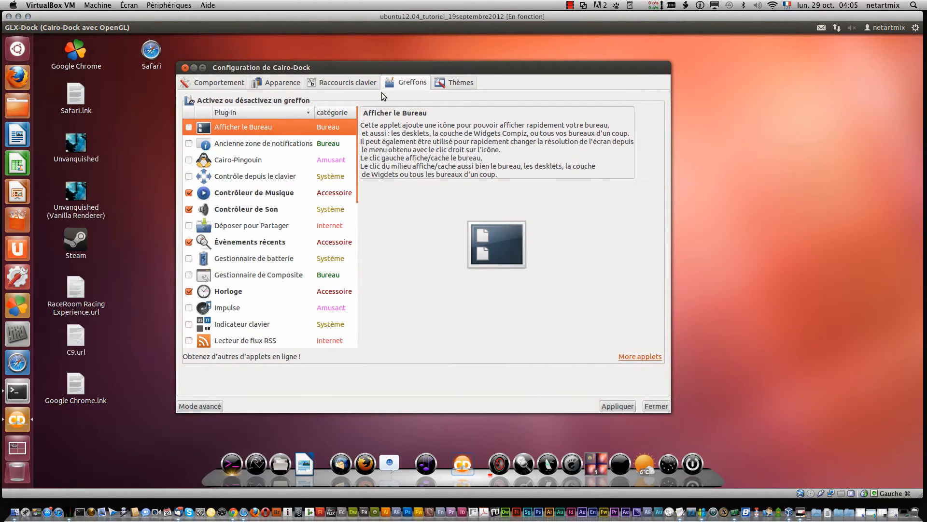
Step: Enable the applets from Afficher le Bureau through Indicateur clavier, including Cairo-Pingouin, Déposer pour Partager, batterie and Impulse
{"action": "left_click", "coordinate": [189, 177]}
{"action": "left_click", "coordinate": [189, 160]}
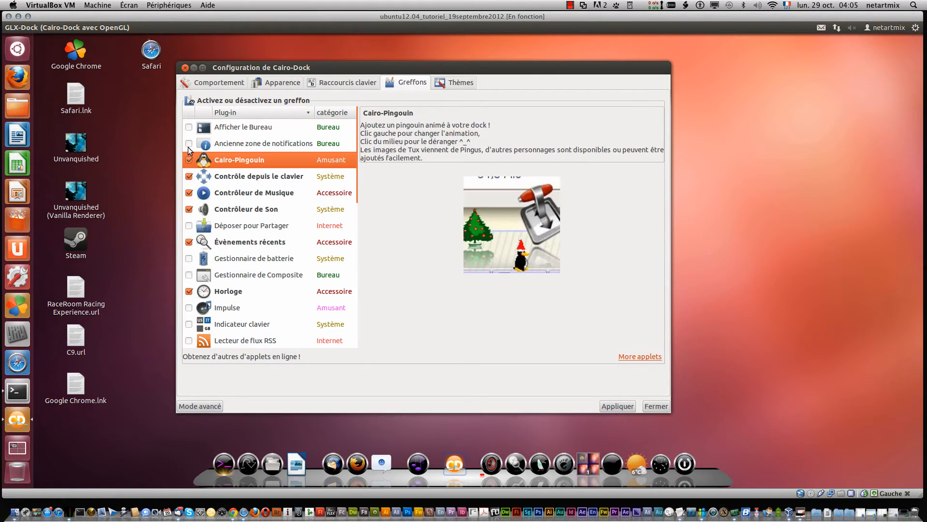
{"action": "left_click", "coordinate": [189, 144]}
{"action": "left_click", "coordinate": [189, 127]}
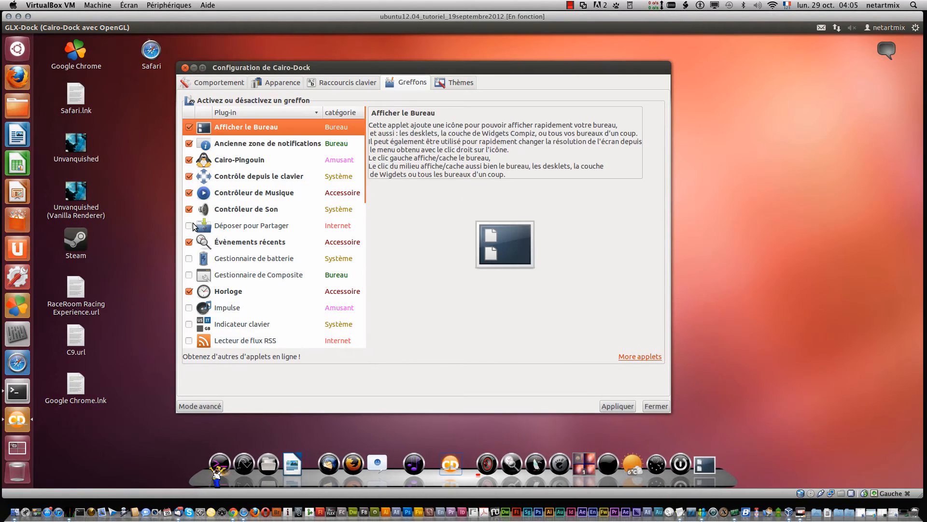
{"action": "left_click", "coordinate": [189, 226]}
{"action": "left_click", "coordinate": [188, 274]}
{"action": "left_click", "coordinate": [189, 258]}
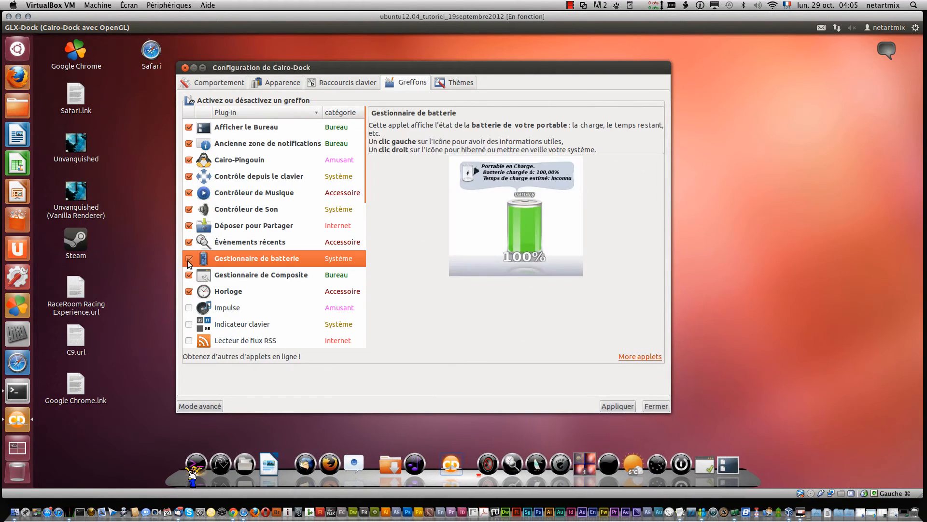
{"action": "left_click", "coordinate": [189, 308]}
{"action": "left_click", "coordinate": [189, 324]}
Step: Enable the Luminosité de l'Écran, Mail, Moniteur Système, Navigateur rapide, Notification de messages and Pile applets
{"action": "scroll", "coordinate": [189, 242], "scroll_direction": "down", "scroll_amount": 5}
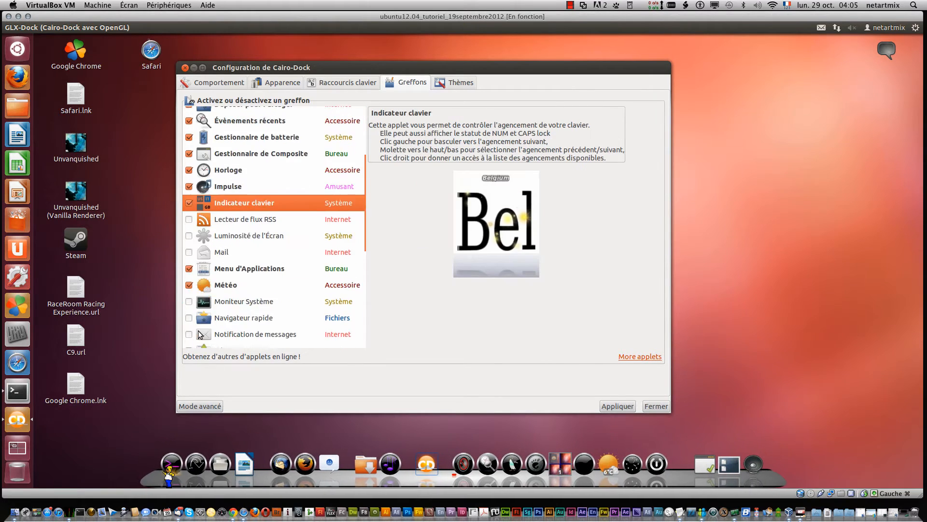
{"action": "left_click", "coordinate": [189, 222]}
{"action": "left_click", "coordinate": [189, 205]}
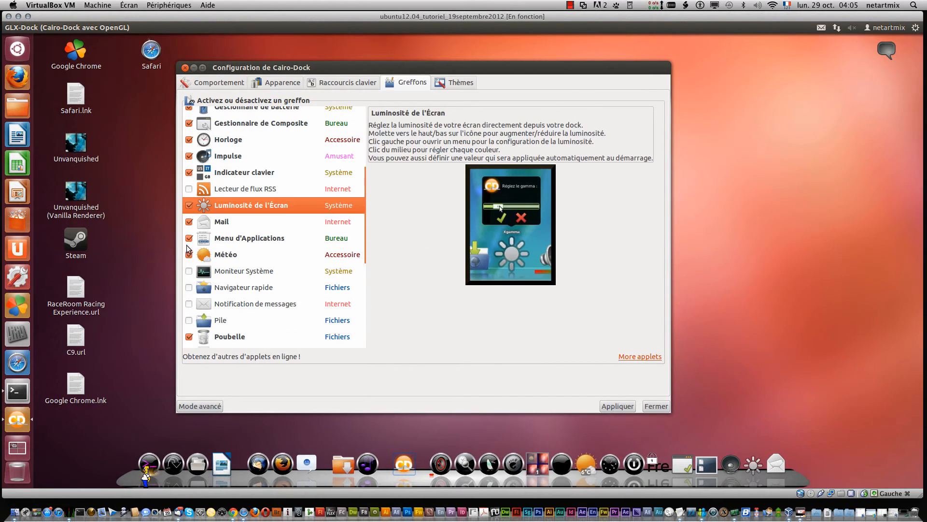
{"action": "left_click", "coordinate": [189, 271]}
{"action": "left_click", "coordinate": [189, 288]}
{"action": "left_click", "coordinate": [188, 304]}
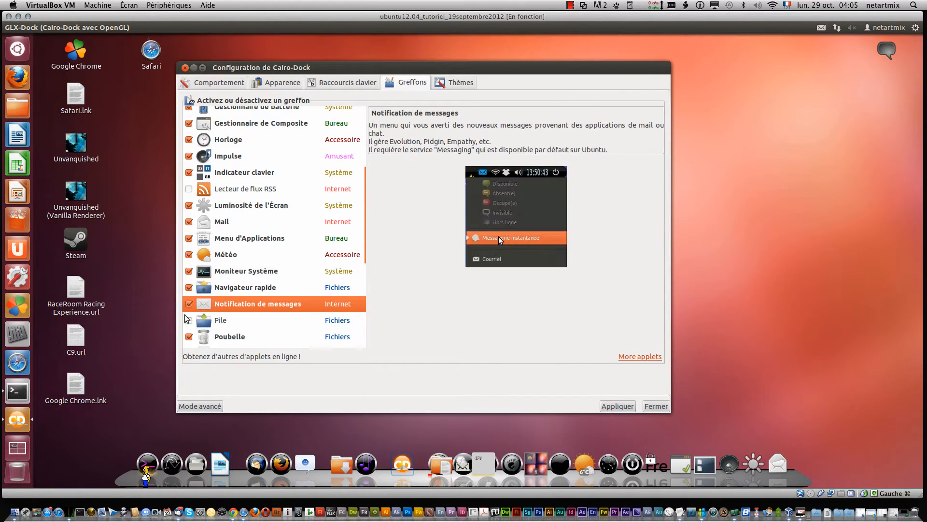
{"action": "left_click", "coordinate": [189, 320]}
Step: Enable the Presse-papier, Prise de notes and Répertoires applets
{"action": "scroll", "coordinate": [217, 316], "scroll_direction": "down", "scroll_amount": 3}
{"action": "scroll", "coordinate": [217, 316], "scroll_direction": "down", "scroll_amount": 2}
{"action": "left_click", "coordinate": [189, 261]}
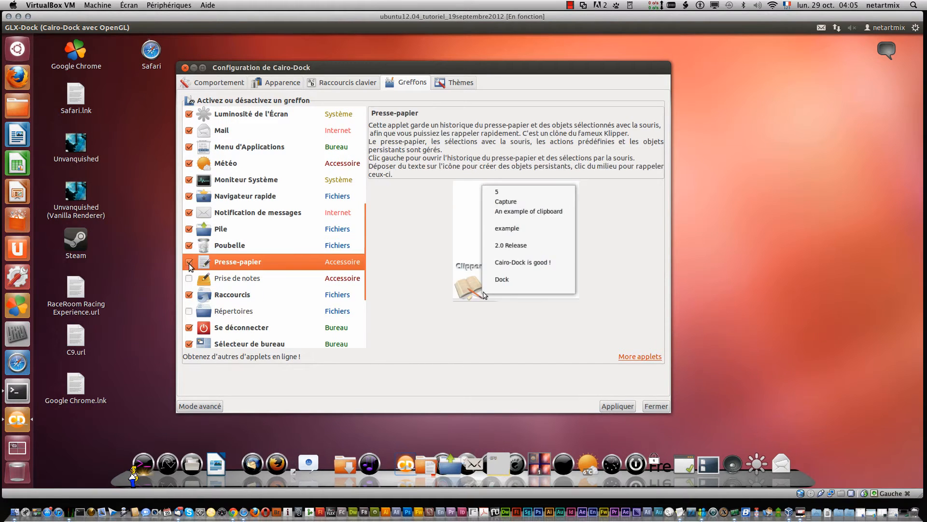
{"action": "left_click", "coordinate": [189, 277]}
{"action": "left_click", "coordinate": [189, 310]}
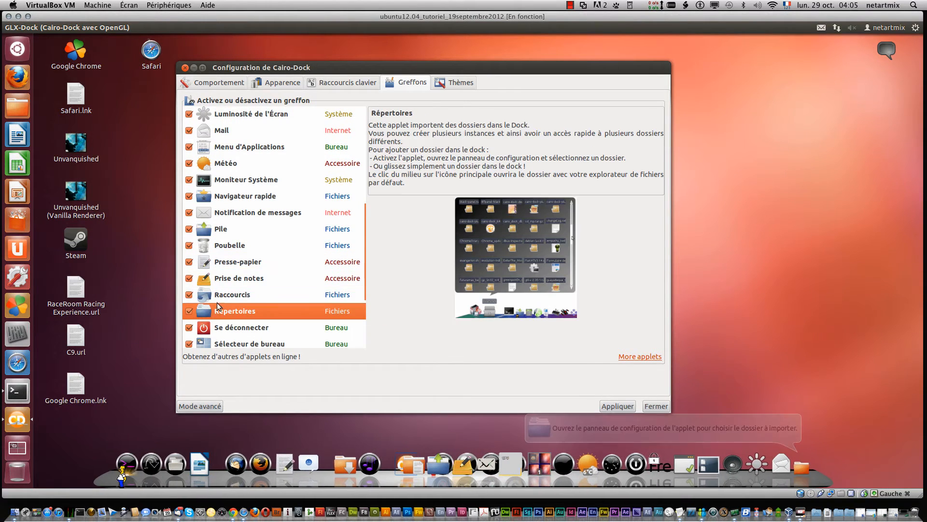
Step: Enable Terminal, Toons, Visionneur d'images, Vitesse réseau, Wifi and Zone de notifications, then apply the applet changes
{"action": "scroll", "coordinate": [227, 299], "scroll_direction": "down", "scroll_amount": 2}
{"action": "scroll", "coordinate": [227, 296], "scroll_direction": "down", "scroll_amount": 5}
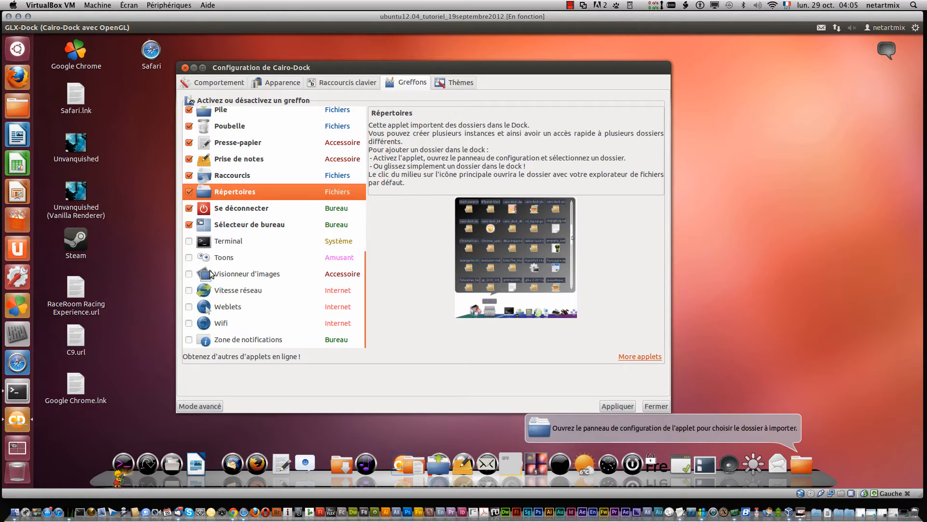
{"action": "left_click", "coordinate": [189, 241]}
{"action": "left_click", "coordinate": [189, 257]}
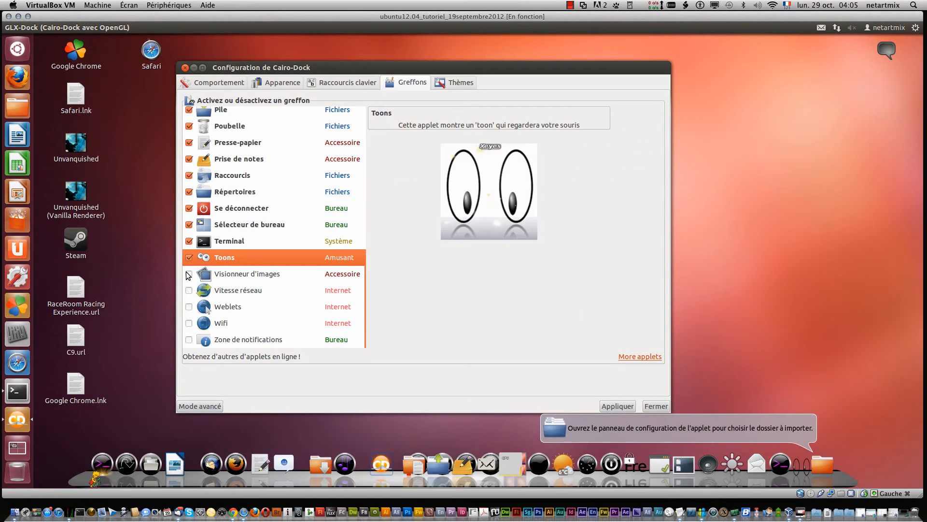
{"action": "left_click", "coordinate": [189, 274]}
{"action": "left_click", "coordinate": [189, 291]}
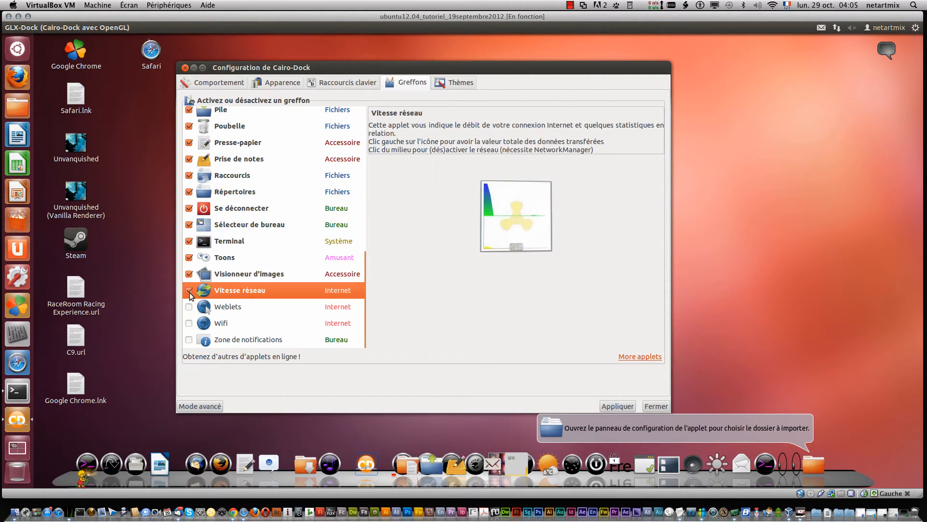
{"action": "left_click", "coordinate": [189, 323]}
{"action": "left_click", "coordinate": [189, 339]}
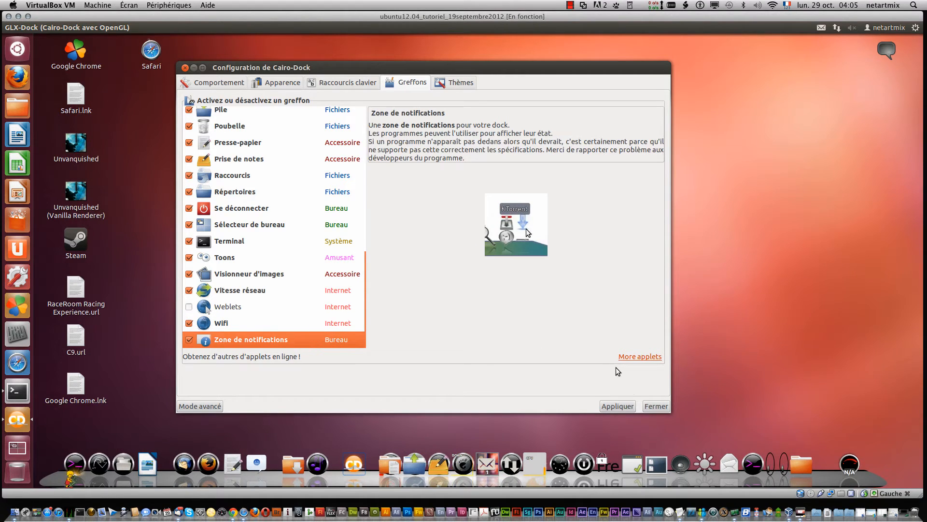
{"action": "left_click", "coordinate": [617, 407]}
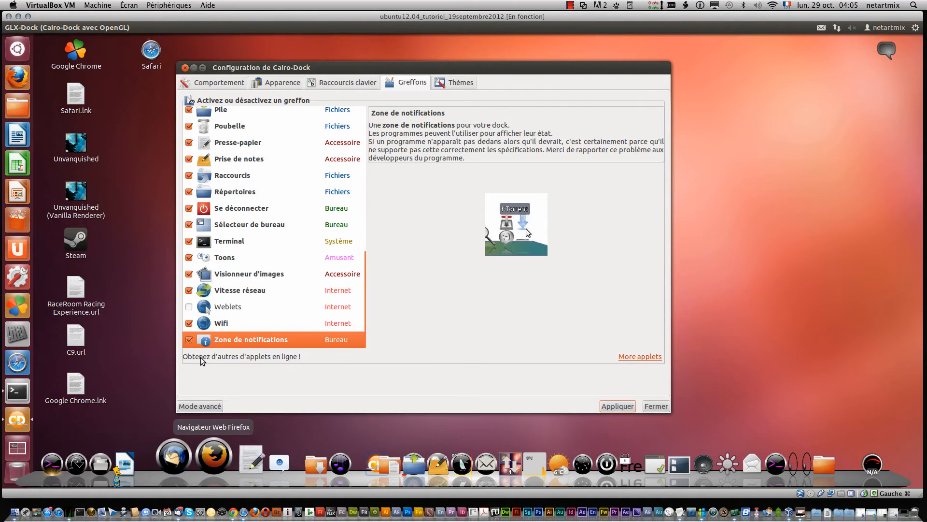
Step: Switch the configuration window to advanced mode
{"action": "left_click", "coordinate": [204, 408]}
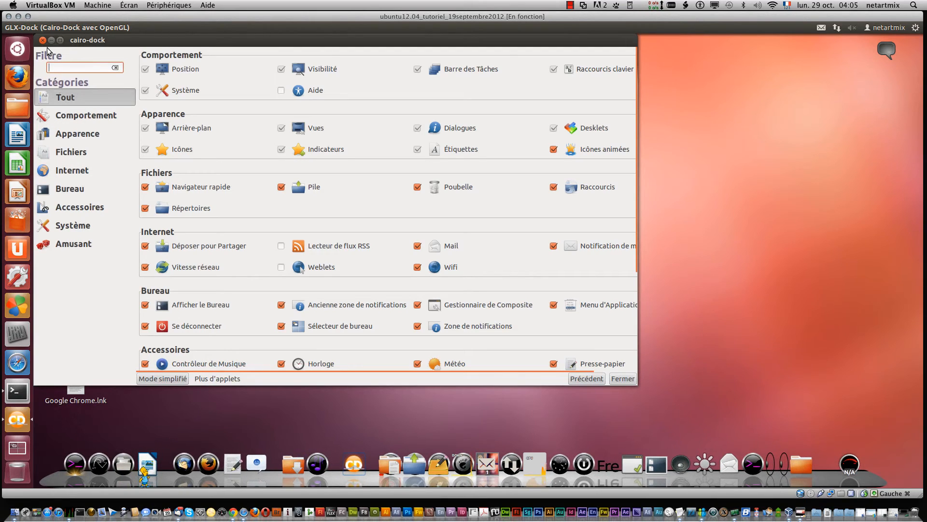
{"action": "left_click", "coordinate": [169, 378]}
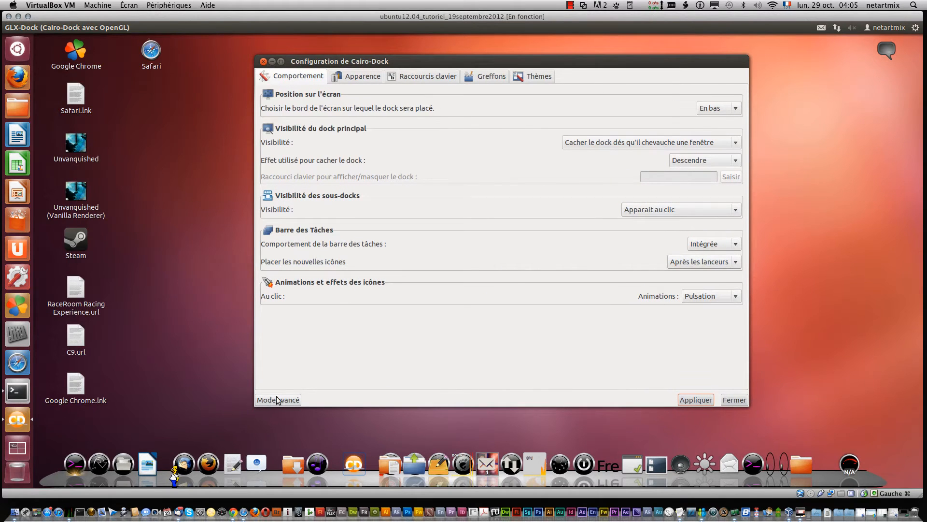
{"action": "left_click", "coordinate": [269, 401]}
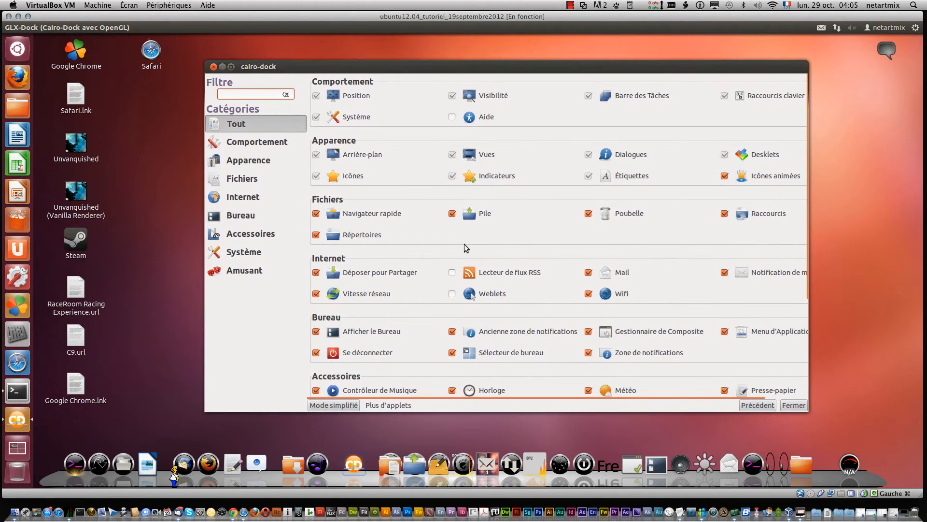
Step: Open the Cairo-Pingouin applet's configuration, set its theme to Mario and apply it
{"action": "scroll", "coordinate": [466, 248], "scroll_direction": "down", "scroll_amount": 3}
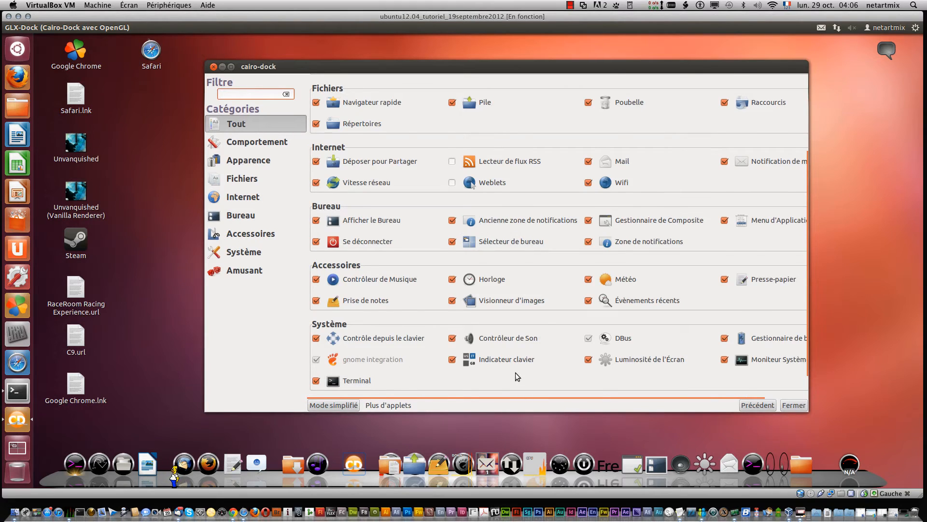
{"action": "scroll", "coordinate": [516, 375], "scroll_direction": "down", "scroll_amount": 1}
{"action": "left_click", "coordinate": [372, 386]}
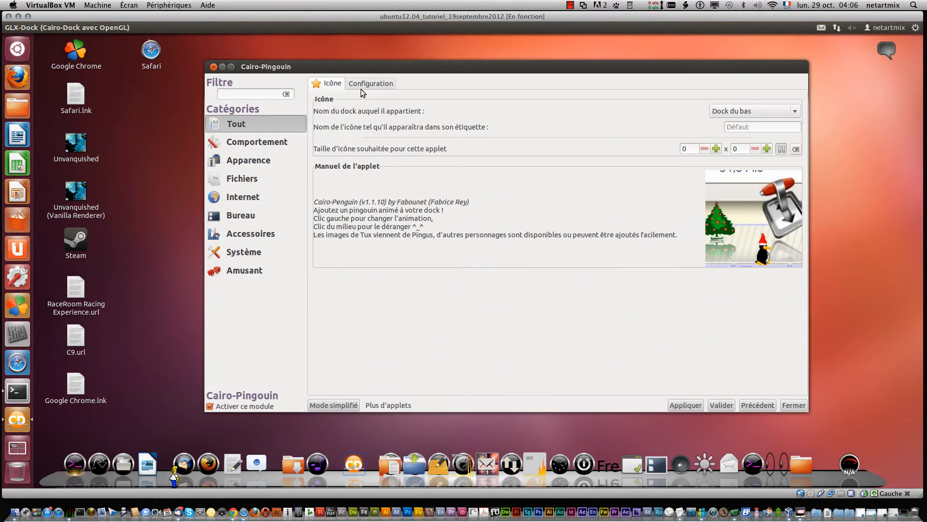
{"action": "left_click", "coordinate": [371, 83]}
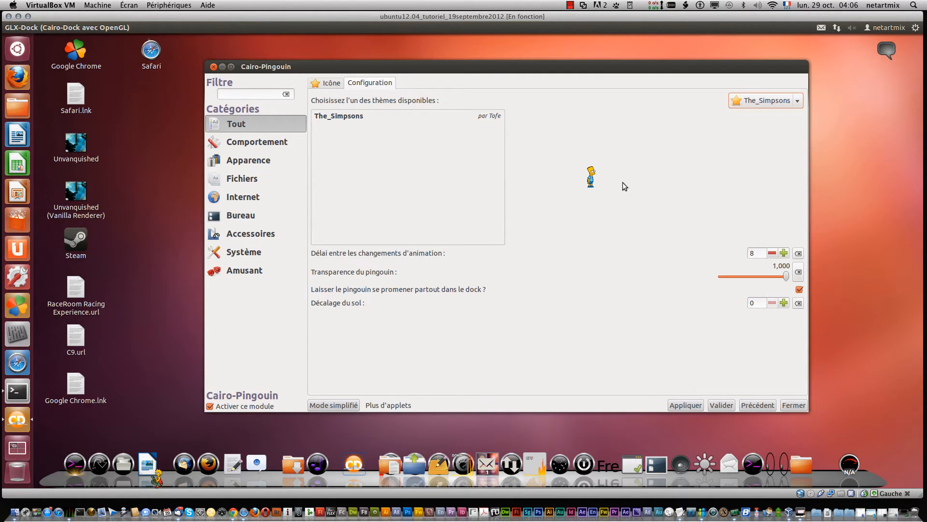
{"action": "left_click", "coordinate": [781, 104]}
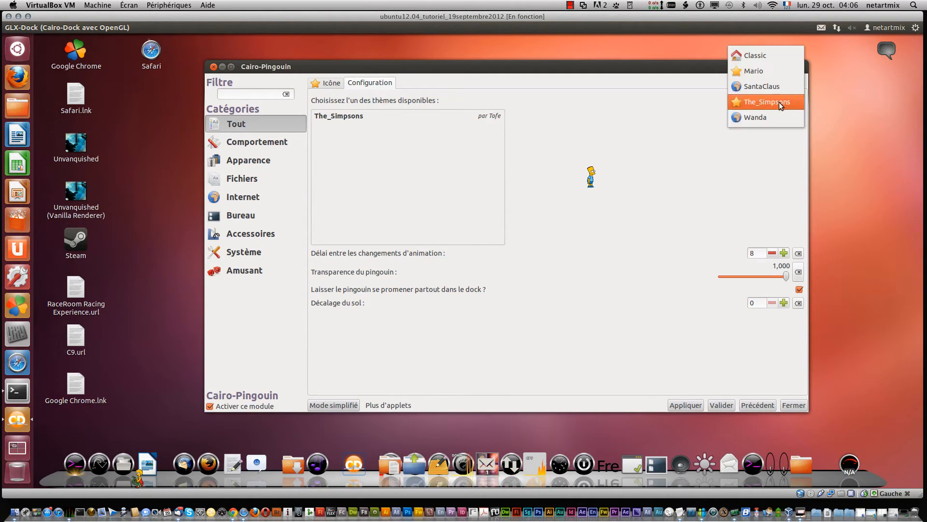
{"action": "left_click", "coordinate": [779, 71]}
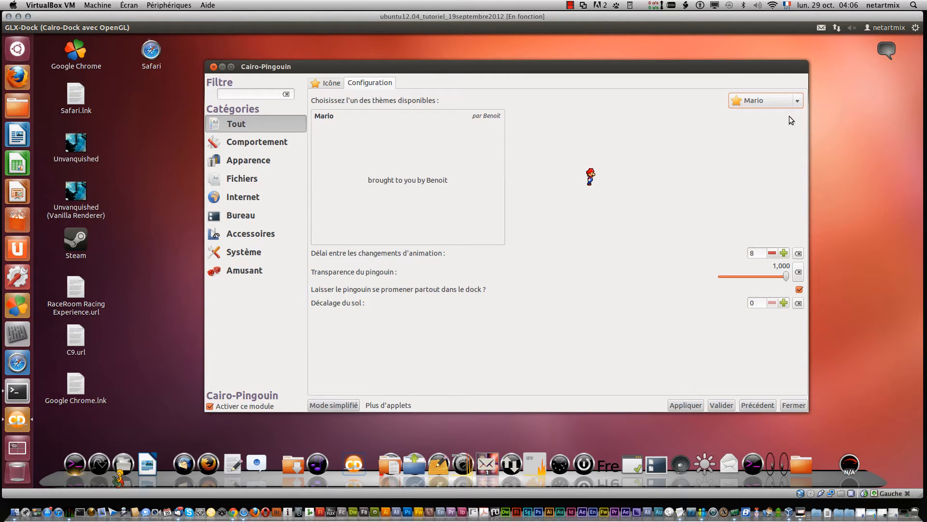
{"action": "left_click", "coordinate": [681, 407]}
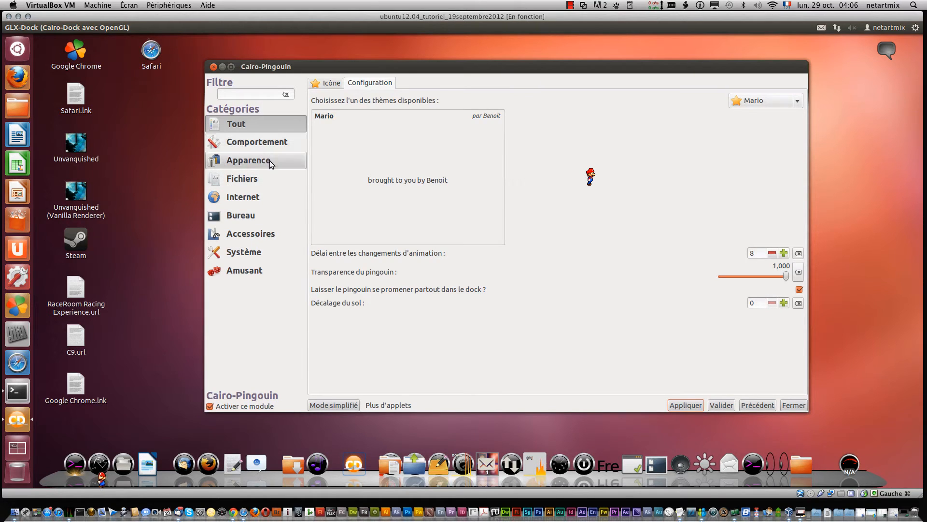
Step: Return to the all-modules overview and enlarge the configuration window
{"action": "left_click", "coordinate": [259, 126]}
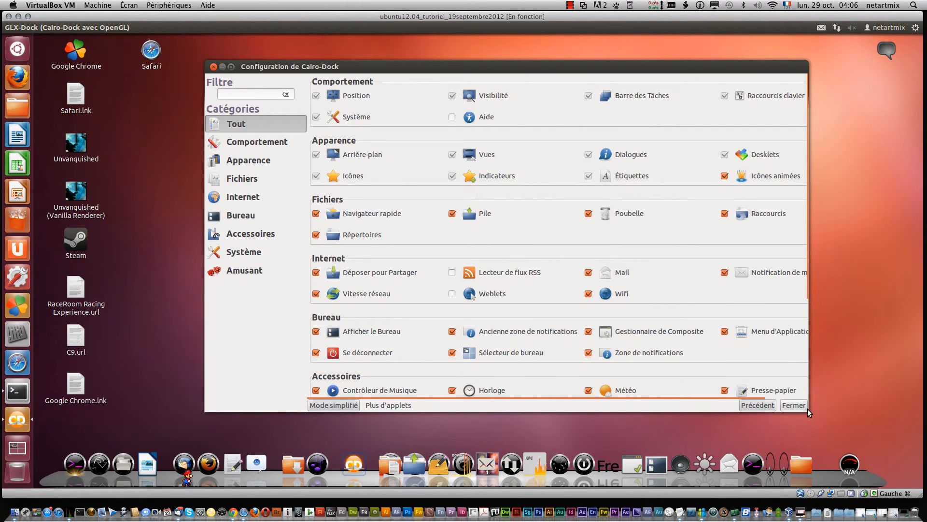
{"action": "left_click_drag", "start_coordinate": [803, 414], "coordinate": [850, 426]}
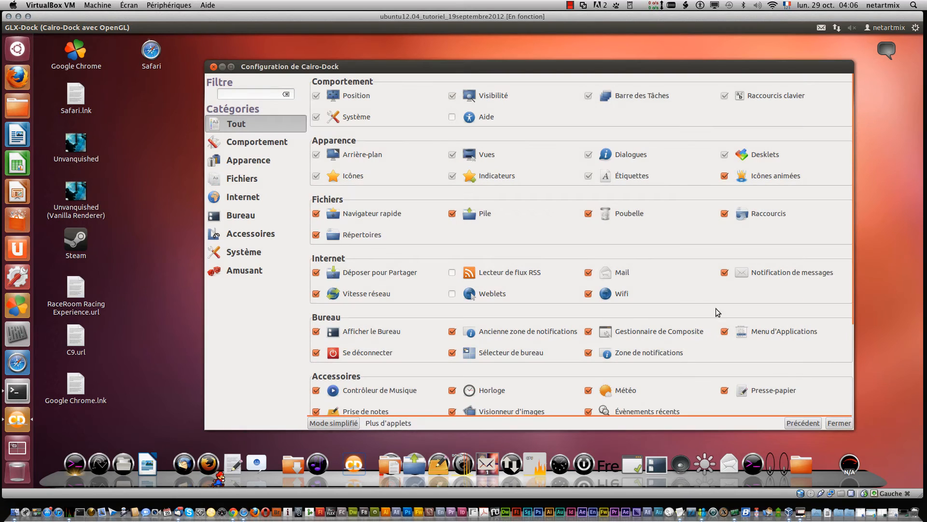
{"action": "scroll", "coordinate": [693, 323], "scroll_direction": "down", "scroll_amount": 5}
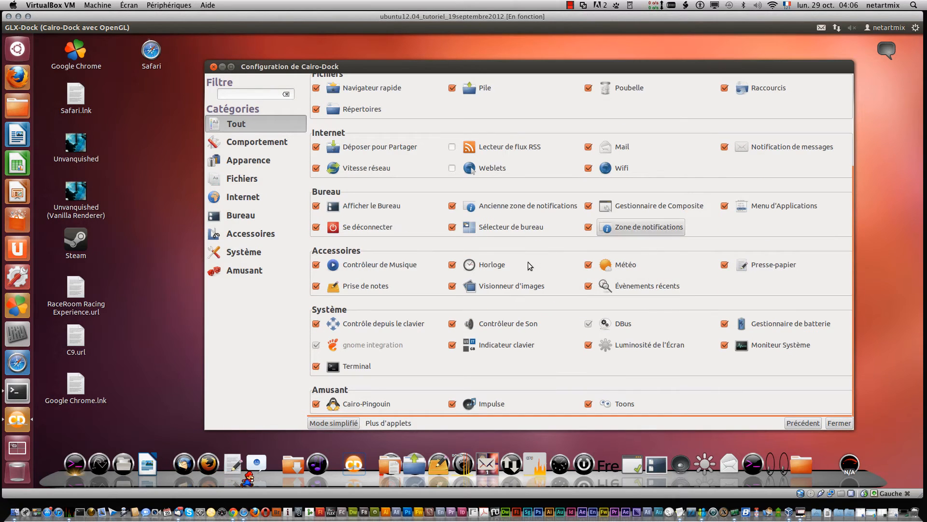
{"action": "scroll", "coordinate": [493, 334], "scroll_direction": "up", "scroll_amount": 5}
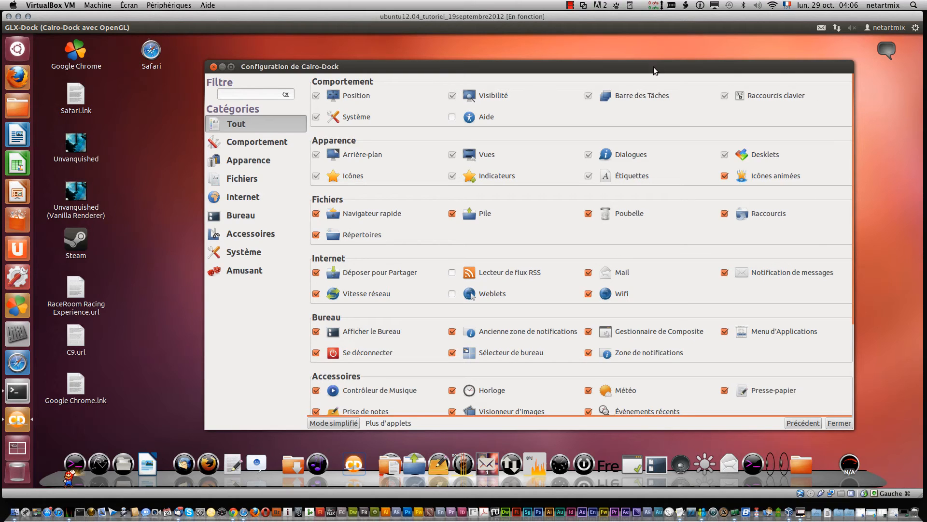
{"action": "left_click", "coordinate": [570, 5]}
{"action": "left_click", "coordinate": [592, 27]}
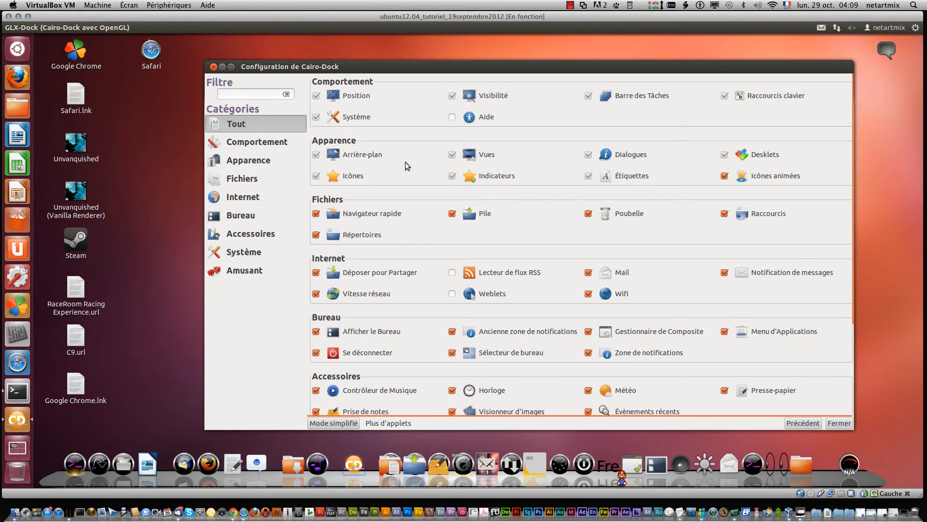
Step: Close the Cairo-Dock configuration window
{"action": "right_click", "coordinate": [869, 482]}
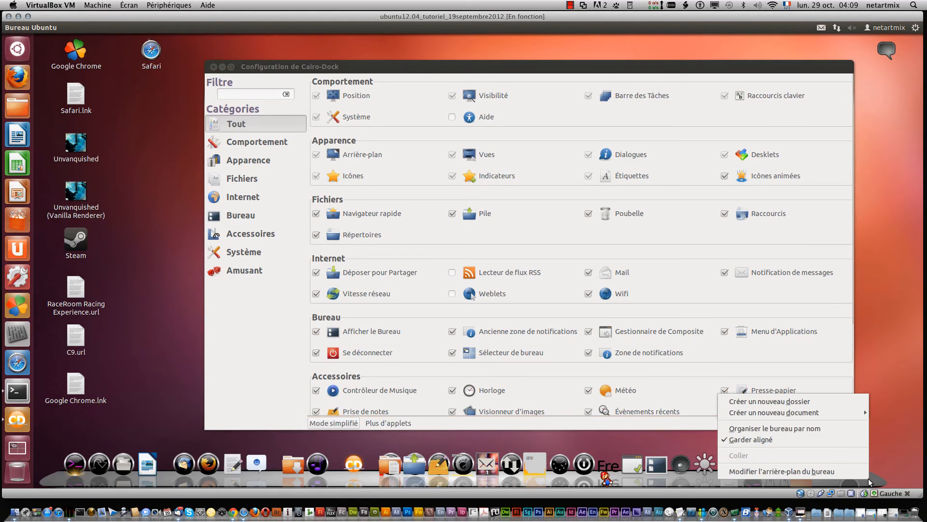
{"action": "left_click", "coordinate": [211, 67]}
{"action": "left_click", "coordinate": [211, 67]}
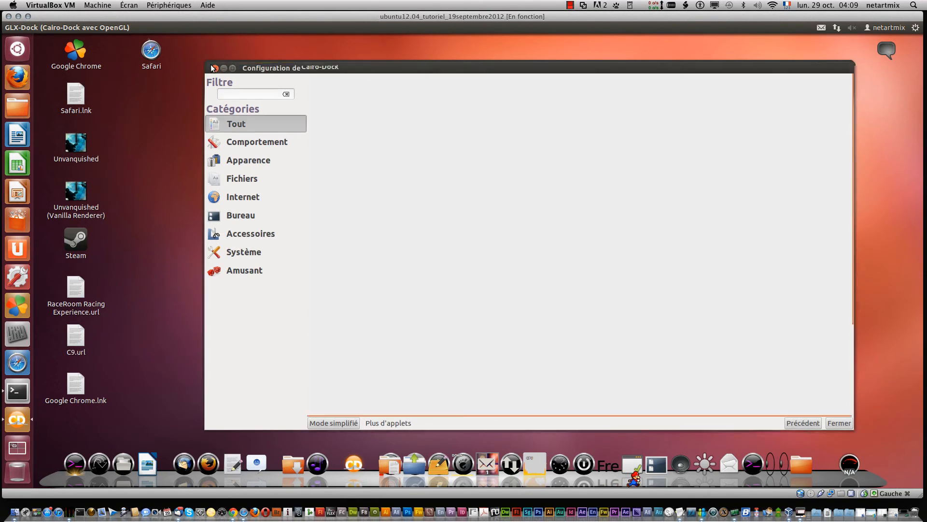
{"action": "right_click", "coordinate": [848, 482]}
{"action": "left_click", "coordinate": [856, 474]}
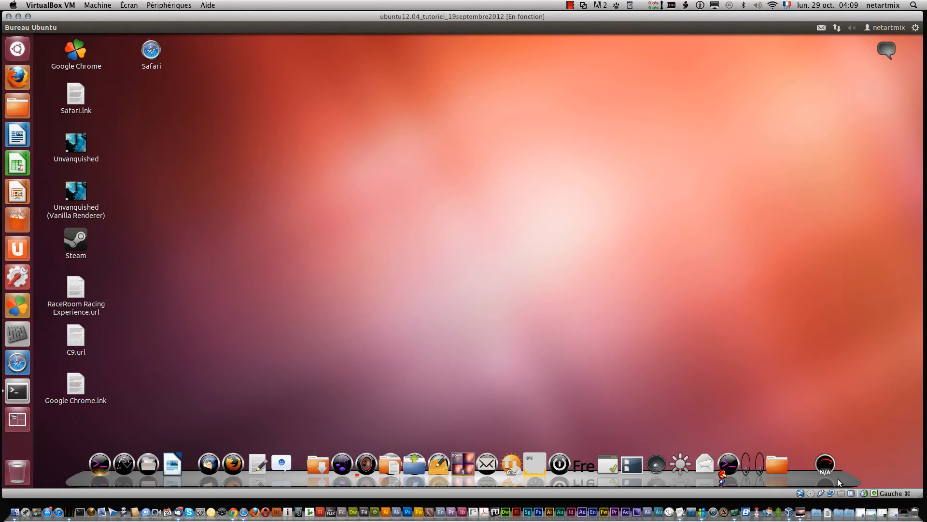
{"action": "right_click", "coordinate": [838, 479]}
{"action": "left_click", "coordinate": [849, 479]}
{"action": "right_click", "coordinate": [849, 478]}
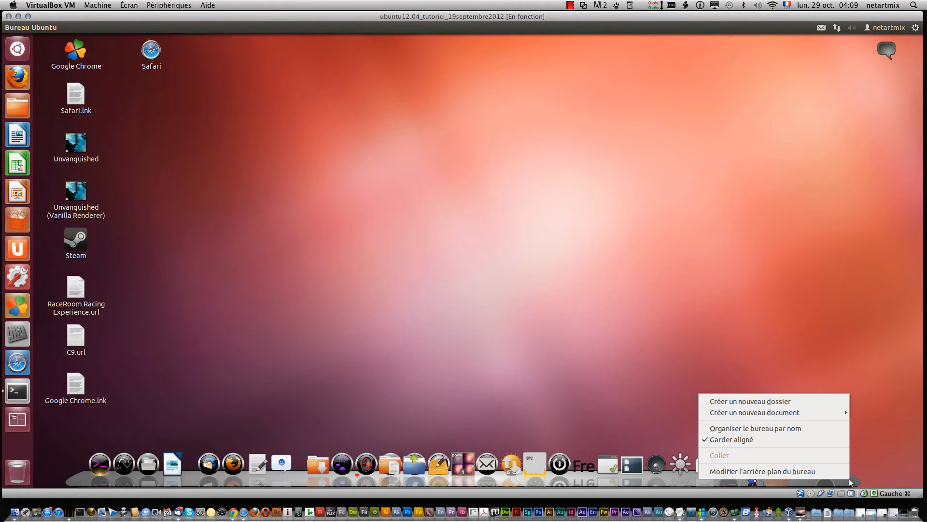
{"action": "left_click", "coordinate": [842, 472]}
{"action": "right_click", "coordinate": [837, 473]}
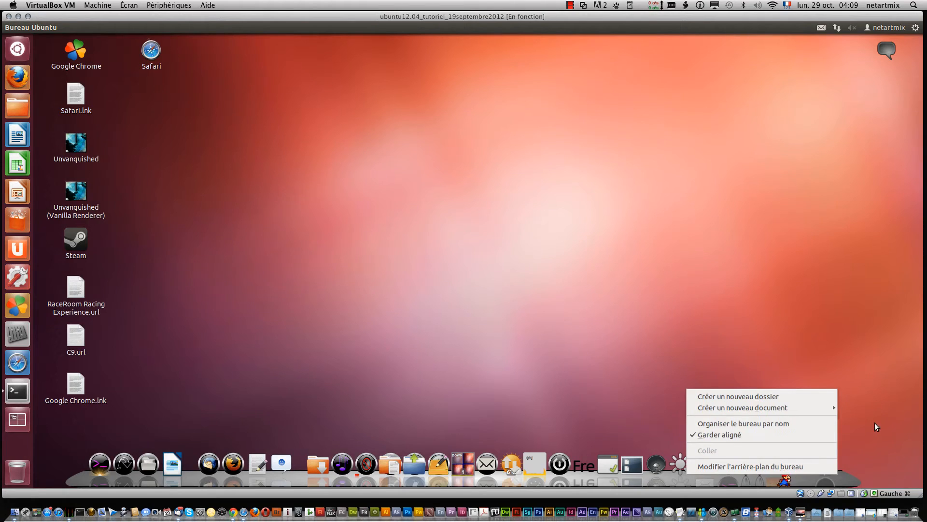
{"action": "left_click", "coordinate": [825, 471]}
Step: Add a new main dock from the Cairo-Dock menu and try dragging the Firefox and Safari launchers onto it
{"action": "right_click", "coordinate": [809, 479]}
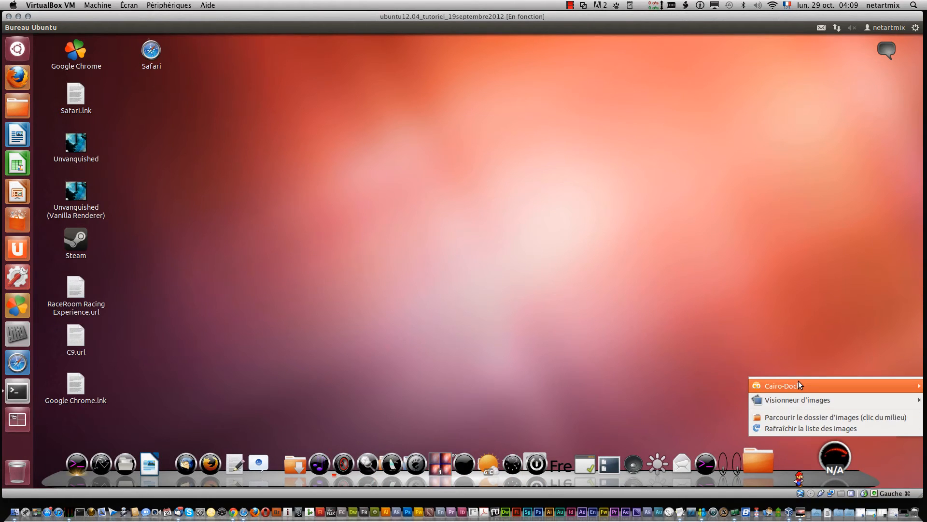
{"action": "mouse_move", "coordinate": [799, 384]}
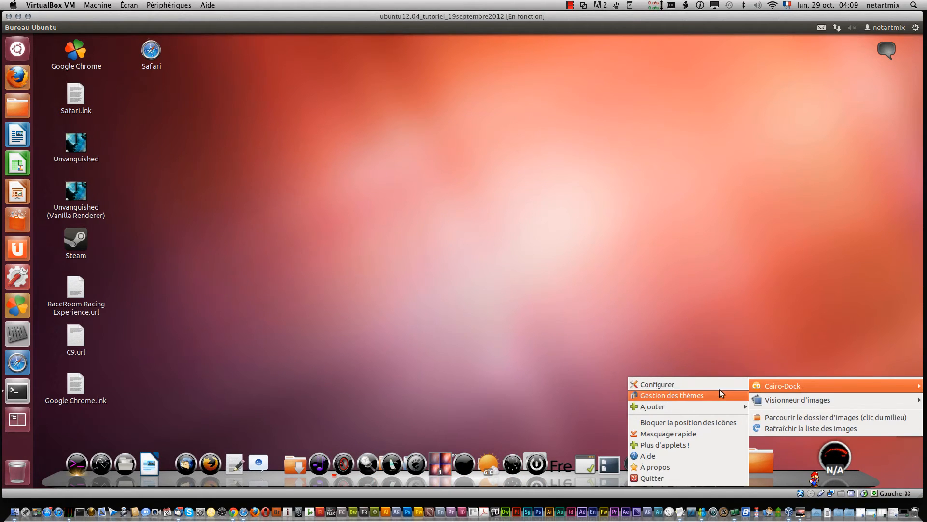
{"action": "mouse_move", "coordinate": [710, 406]}
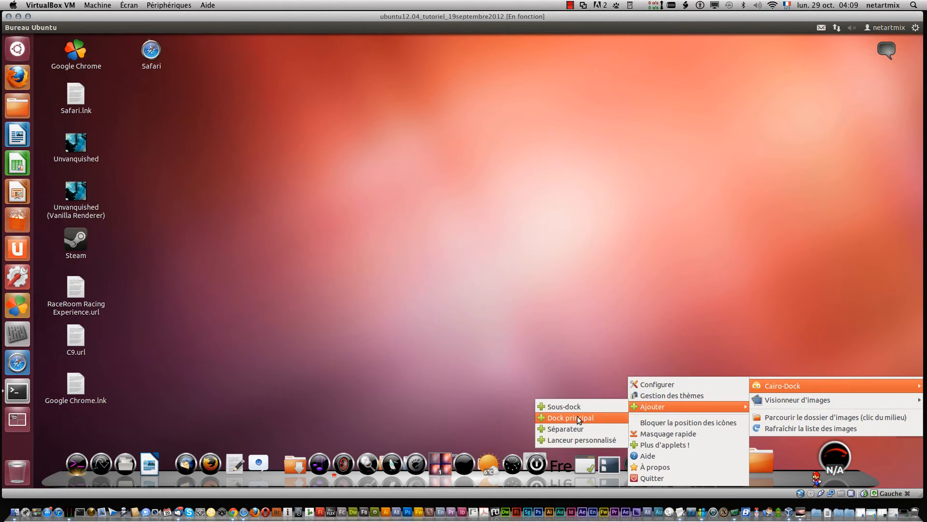
{"action": "left_click", "coordinate": [593, 423]}
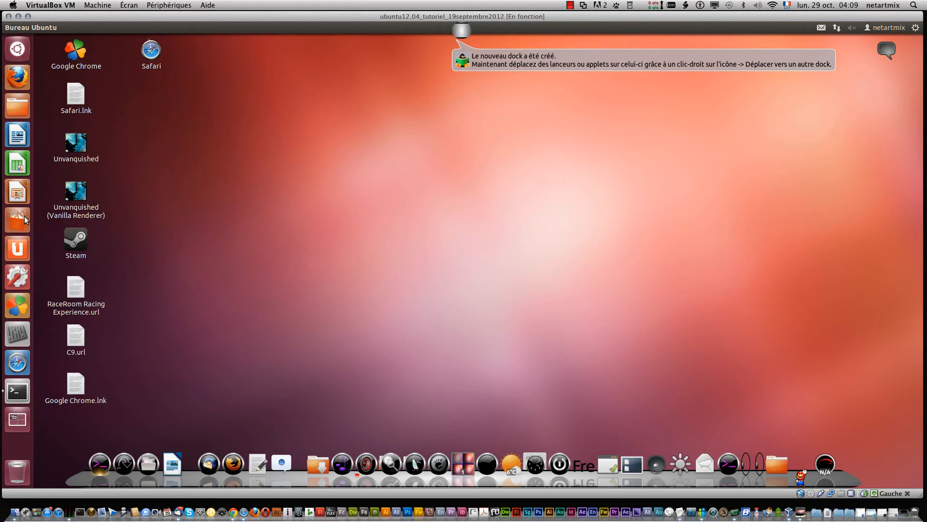
{"action": "left_click_drag", "start_coordinate": [17, 77], "coordinate": [463, 31]}
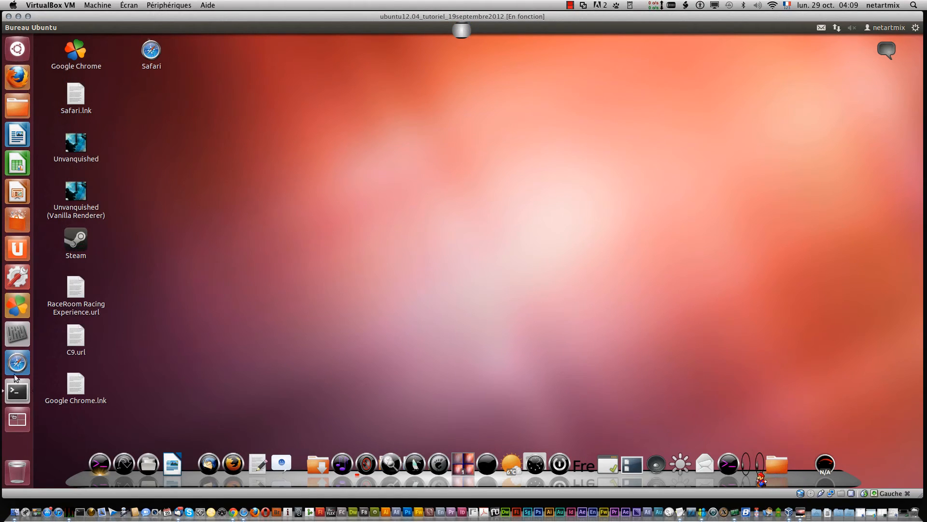
{"action": "left_click_drag", "start_coordinate": [21, 364], "coordinate": [460, 36]}
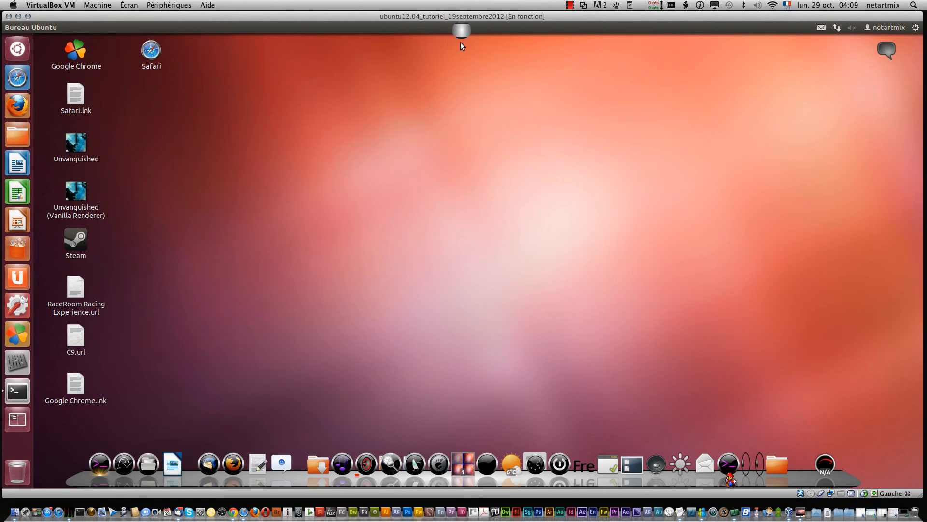
Step: Open the More applets web page from the Wifi applet's Cairo-Dock menu
{"action": "right_click", "coordinate": [849, 482]}
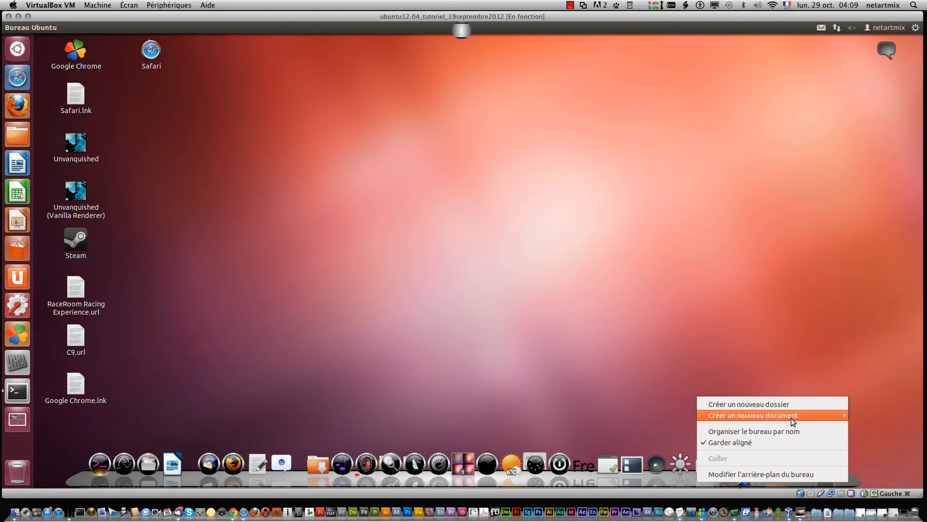
{"action": "left_click", "coordinate": [823, 313]}
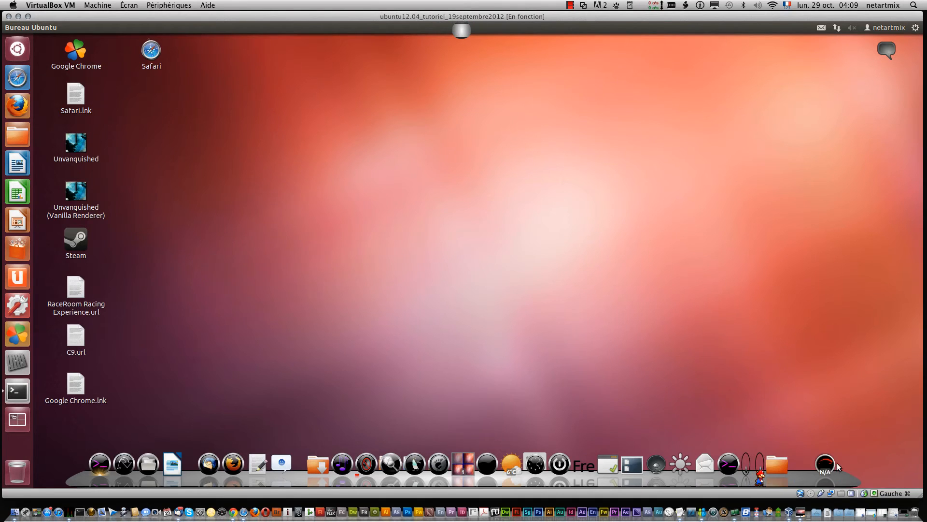
{"action": "right_click", "coordinate": [816, 477]}
{"action": "mouse_move", "coordinate": [839, 383]}
{"action": "mouse_move", "coordinate": [738, 410]}
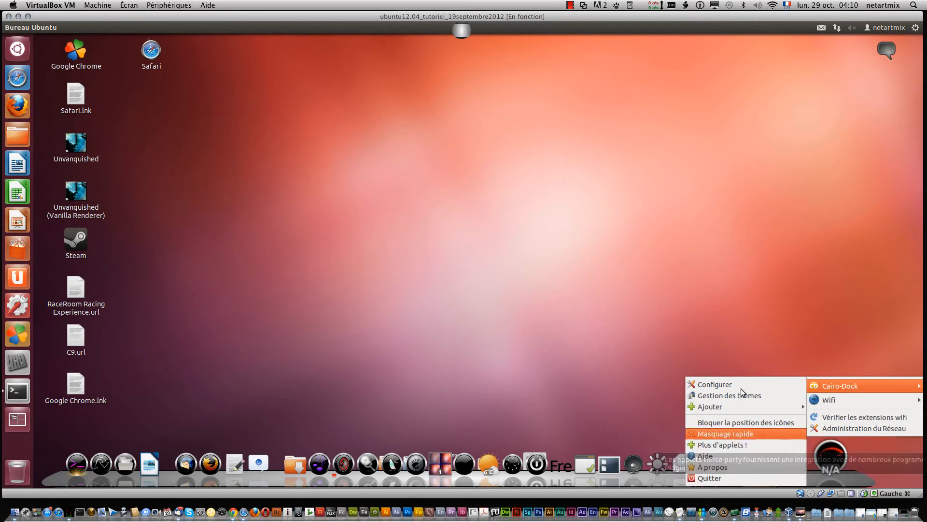
{"action": "left_click", "coordinate": [747, 445]}
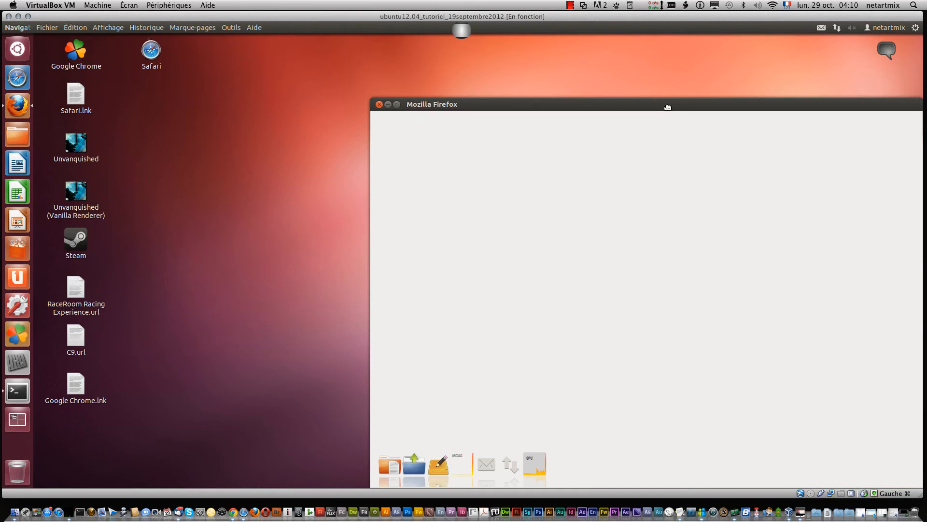
{"action": "left_click_drag", "start_coordinate": [671, 109], "coordinate": [492, 68]}
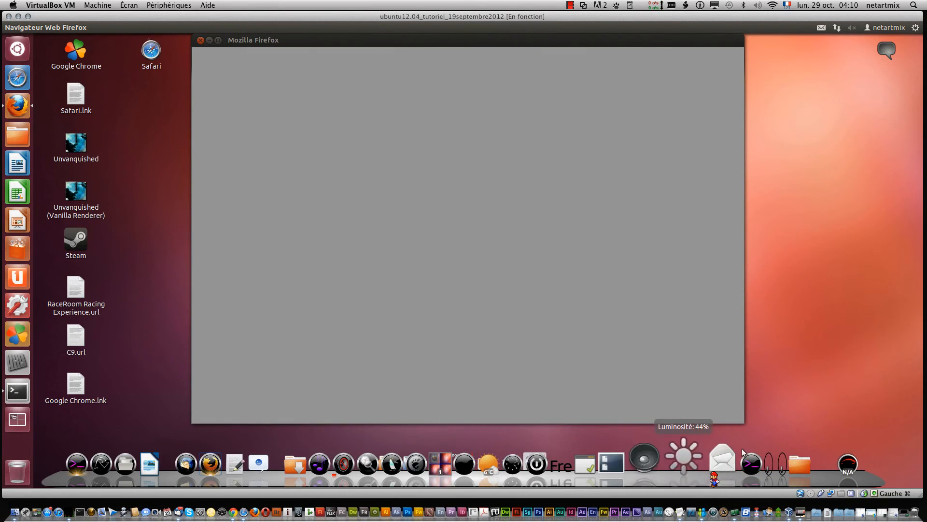
{"action": "right_click", "coordinate": [848, 478]}
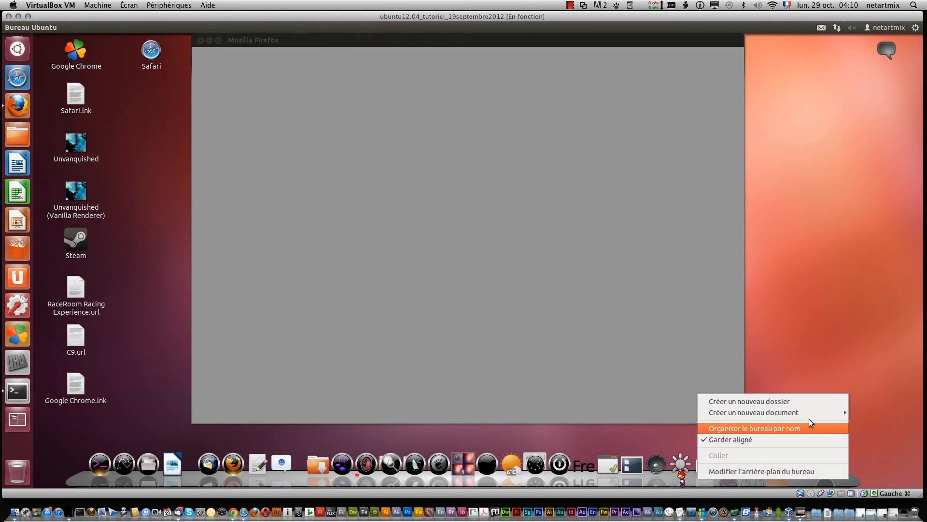
{"action": "left_click", "coordinate": [329, 39]}
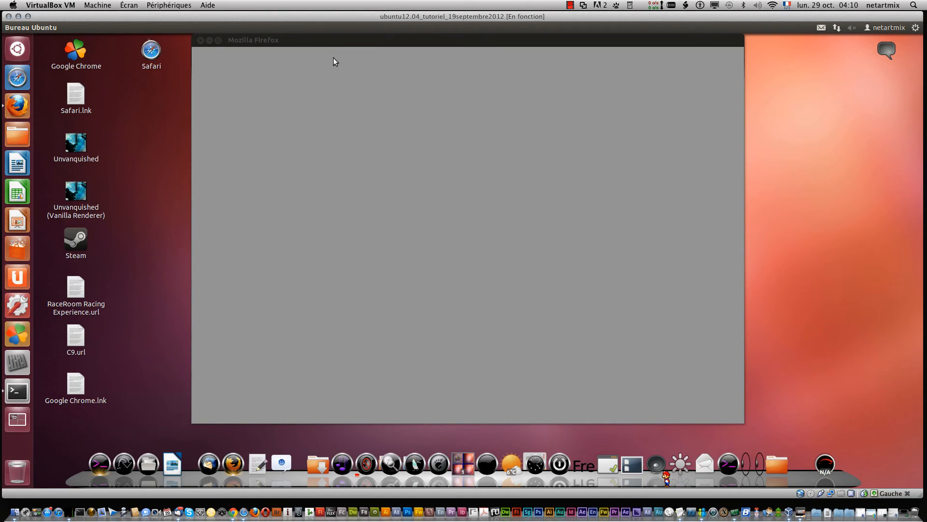
{"action": "mouse_move", "coordinate": [353, 50]}
{"action": "left_mouse_down"}
{"action": "mouse_move", "coordinate": [372, 68]}
{"action": "mouse_move", "coordinate": [343, 51]}
{"action": "left_mouse_up"}
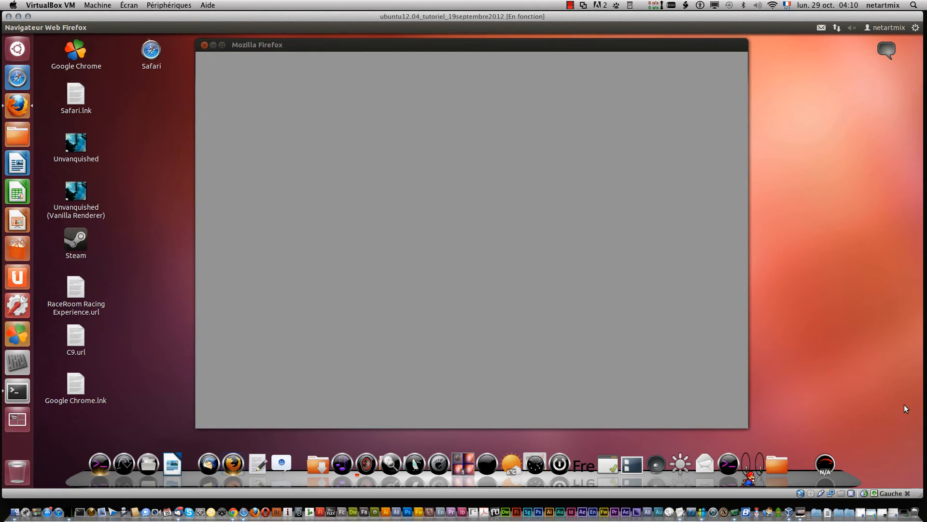
{"action": "right_click", "coordinate": [853, 477]}
{"action": "left_click", "coordinate": [862, 442]}
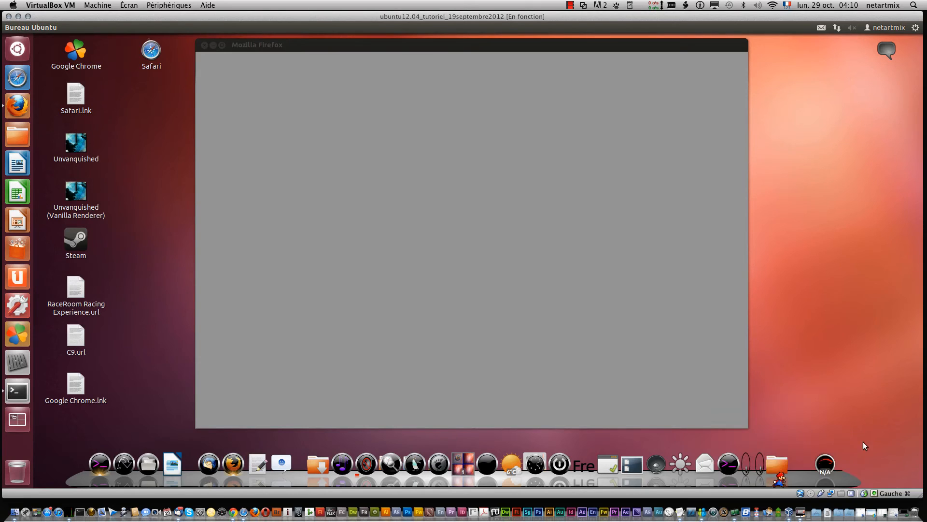
{"action": "right_click", "coordinate": [839, 478]}
{"action": "left_click", "coordinate": [876, 428]}
{"action": "right_click", "coordinate": [824, 482]}
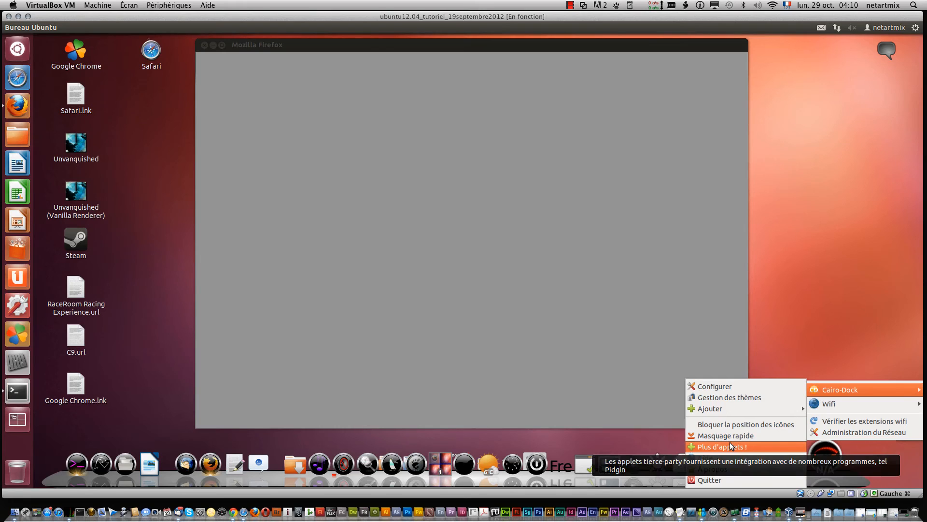
{"action": "left_click", "coordinate": [203, 61]}
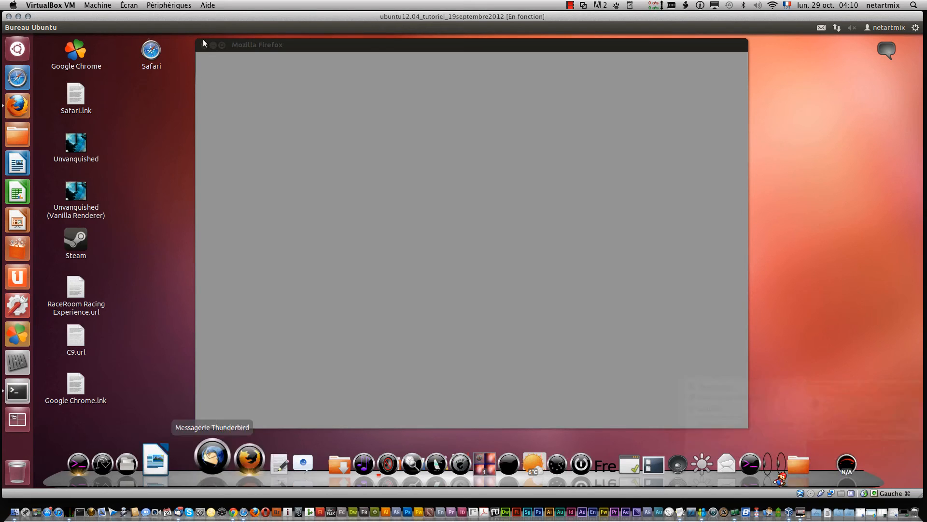
{"action": "left_click", "coordinate": [539, 198]}
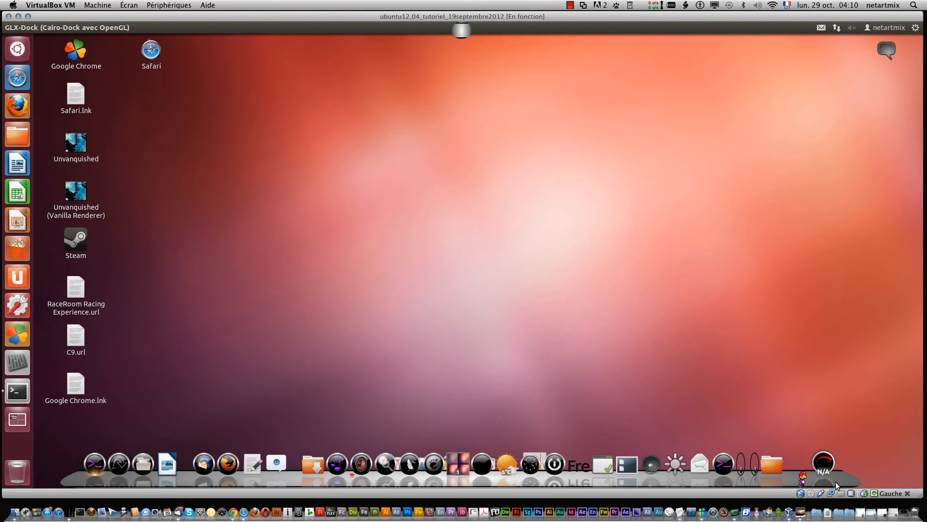
Step: Open the More applets page again from the dock menu and move the browser window into view
{"action": "right_click", "coordinate": [824, 466]}
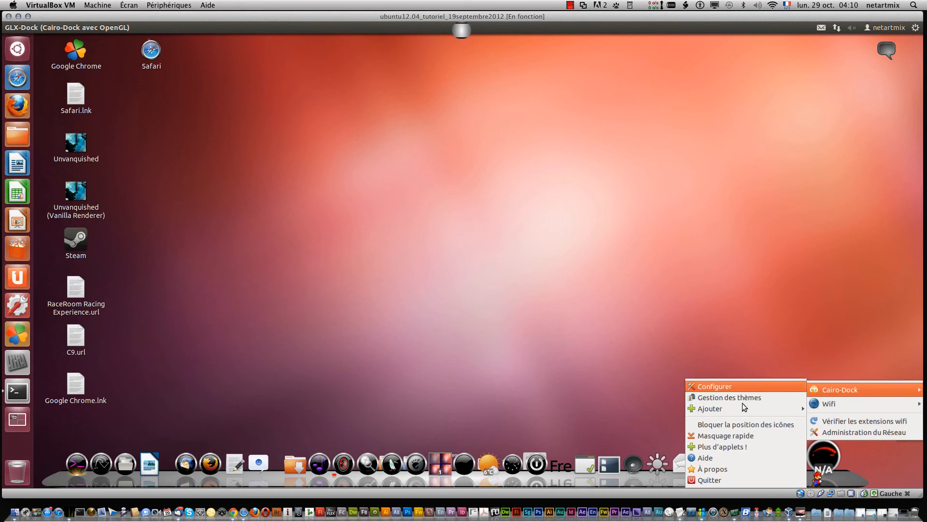
{"action": "left_click", "coordinate": [722, 445]}
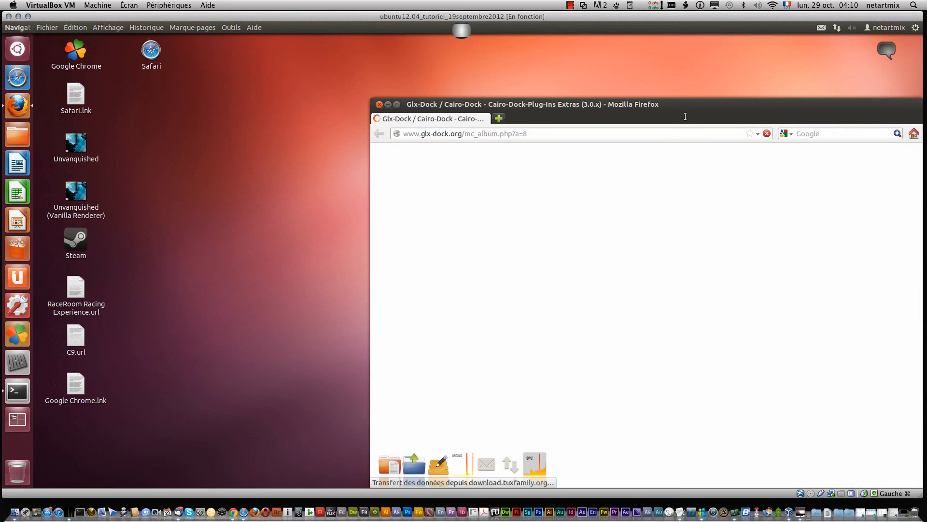
{"action": "left_click_drag", "start_coordinate": [691, 113], "coordinate": [561, 114]}
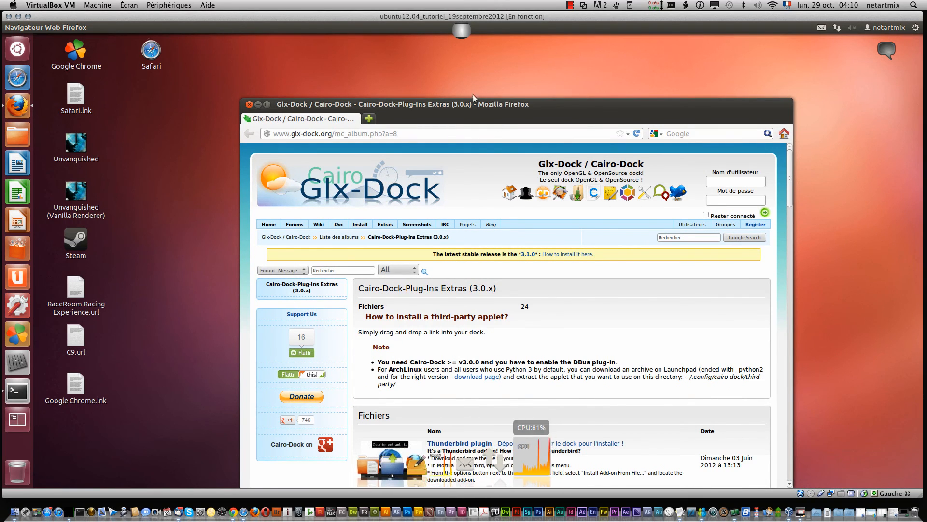
Step: Try to delete the dock from the system monitor applet's Cairo-Dock menu
{"action": "right_click", "coordinate": [533, 468]}
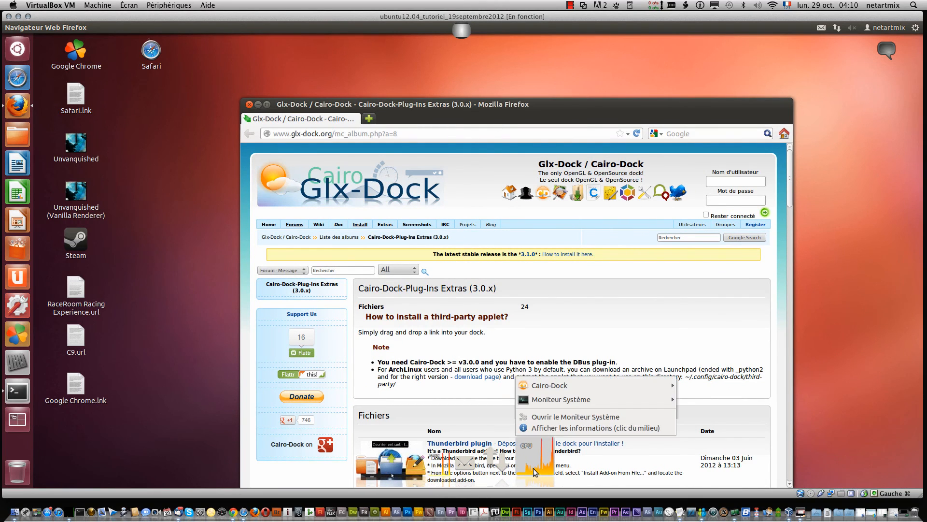
{"action": "mouse_move", "coordinate": [564, 391]}
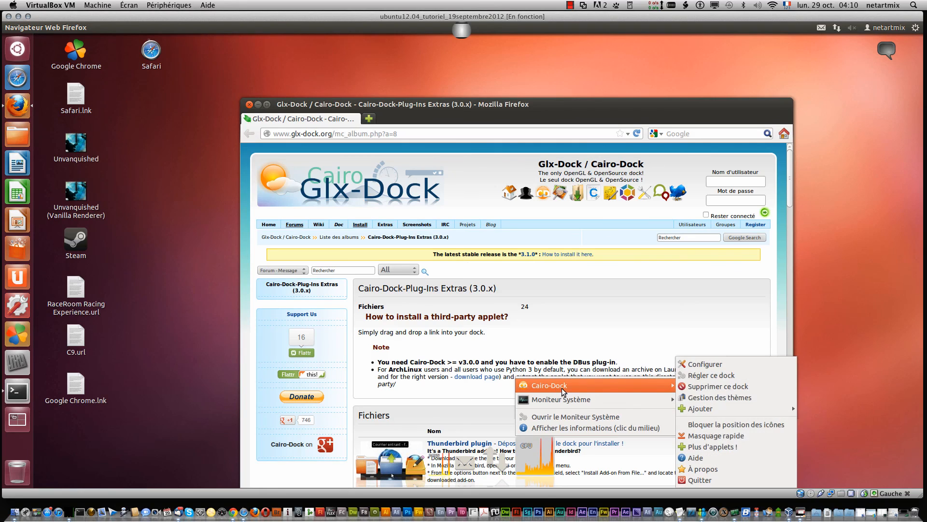
{"action": "left_click", "coordinate": [705, 387]}
{"action": "left_click", "coordinate": [398, 399]}
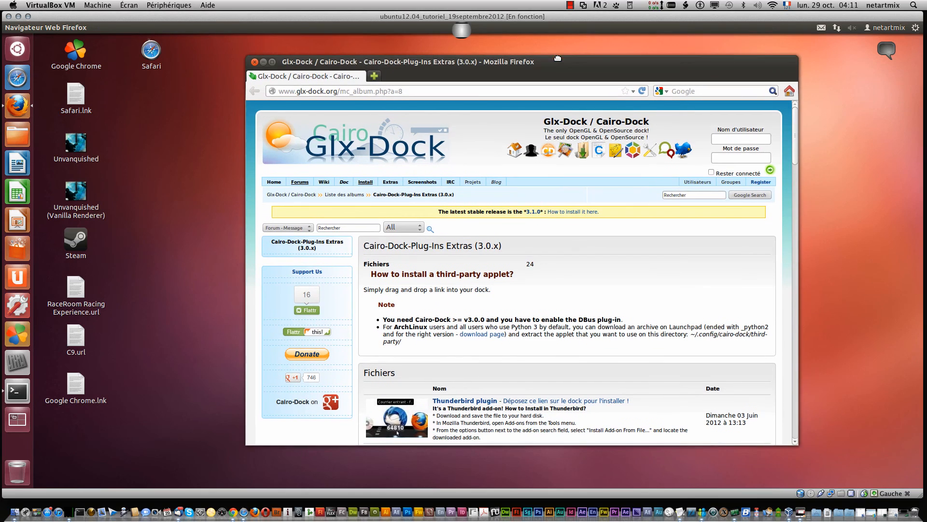
Step: Move the applets browser window higher on the screen
{"action": "left_click_drag", "start_coordinate": [553, 103], "coordinate": [559, 46]}
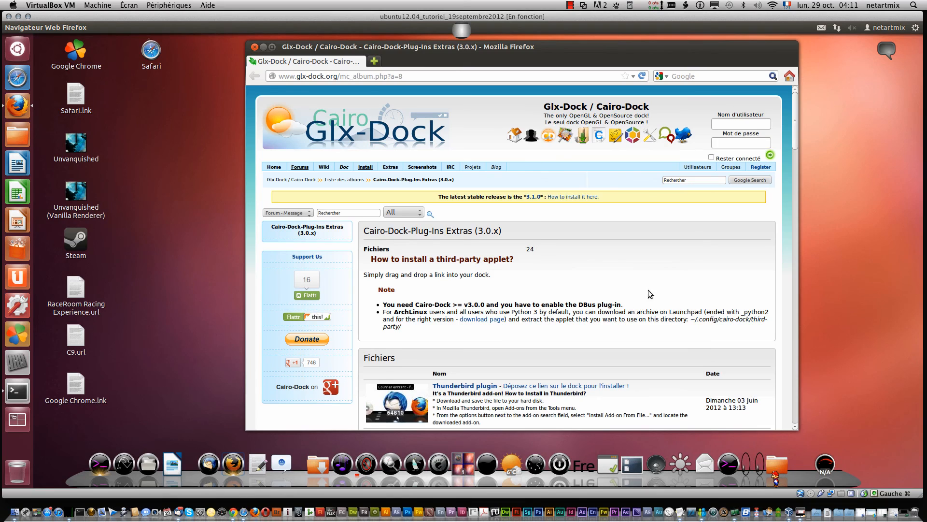
{"action": "right_click", "coordinate": [840, 478]}
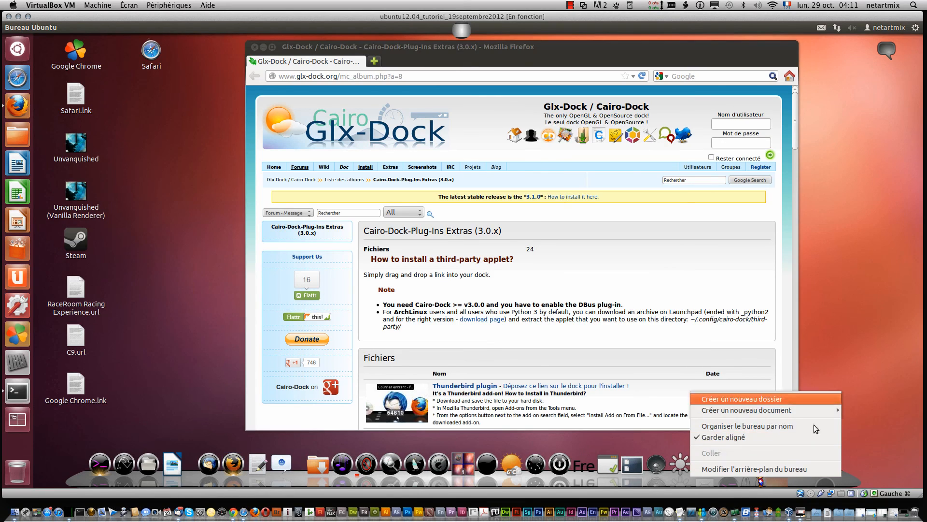
{"action": "left_click", "coordinate": [869, 345]}
{"action": "right_click", "coordinate": [823, 459]}
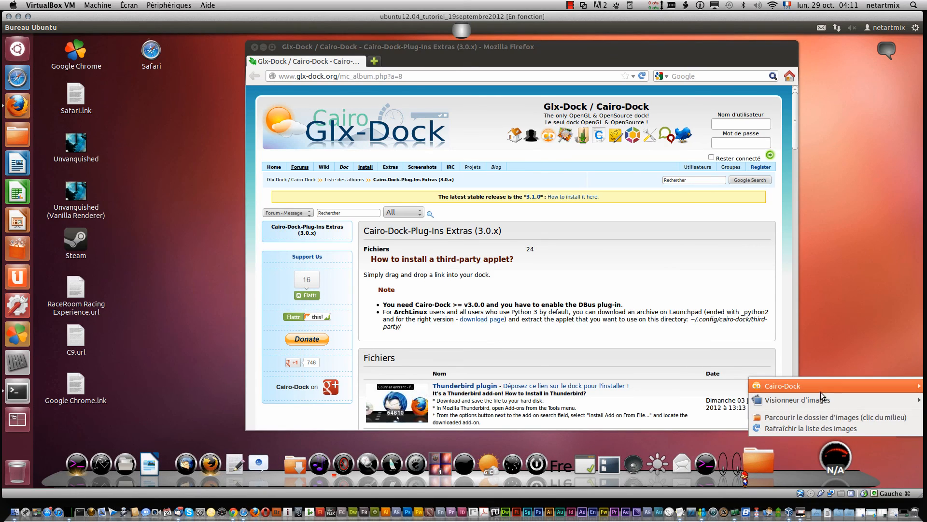
{"action": "mouse_move", "coordinate": [773, 388]}
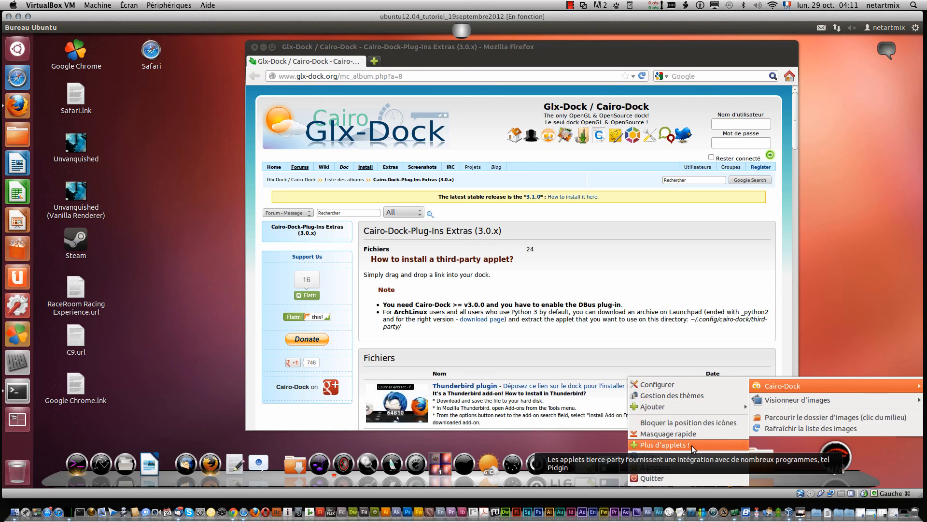
{"action": "mouse_move", "coordinate": [694, 408]}
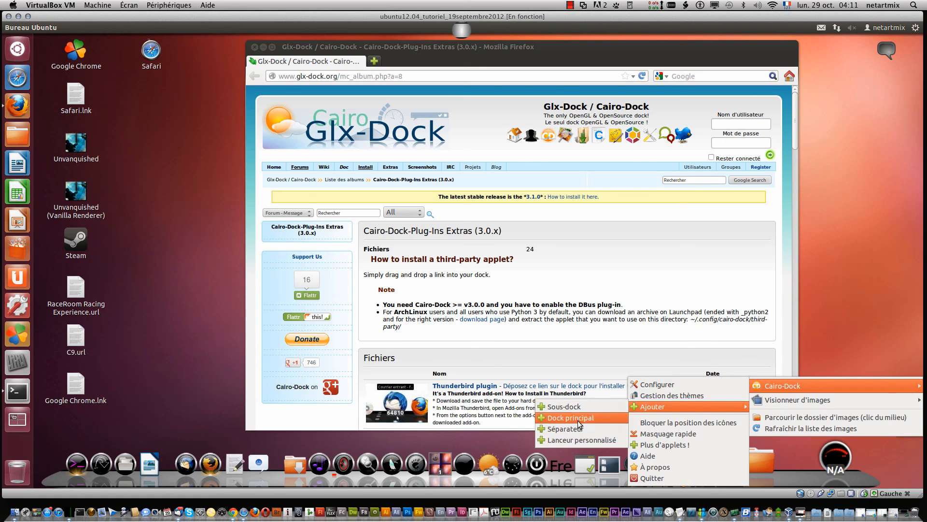
{"action": "left_click", "coordinate": [705, 217]}
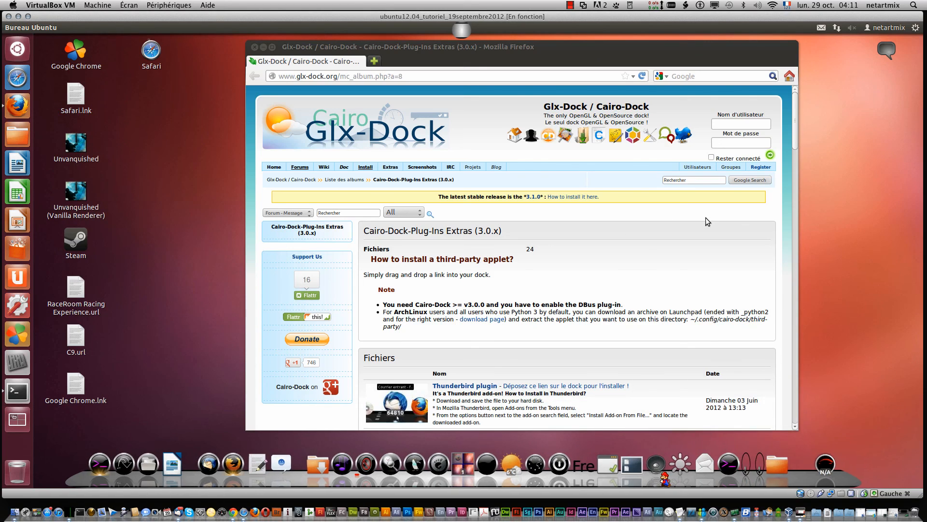
Step: Browse the list of third-party applets on the Cairo-Dock-Plug-Ins Extras page
{"action": "scroll", "coordinate": [652, 280], "scroll_direction": "down", "scroll_amount": 5}
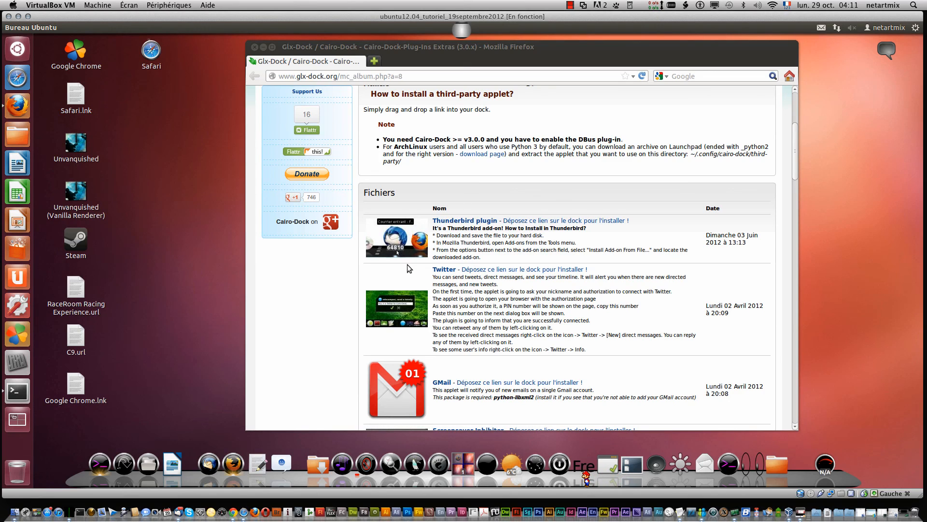
{"action": "scroll", "coordinate": [407, 265], "scroll_direction": "down", "scroll_amount": 3}
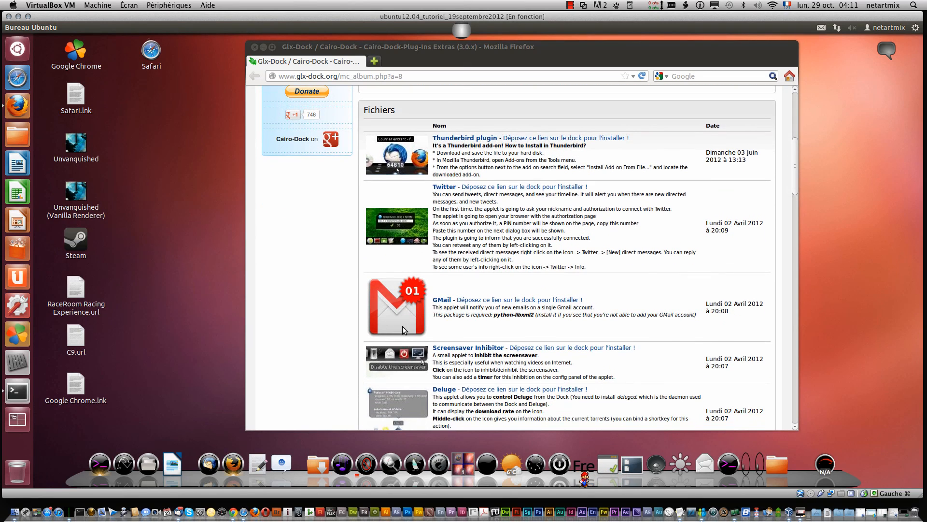
{"action": "scroll", "coordinate": [403, 327], "scroll_direction": "down", "scroll_amount": 11}
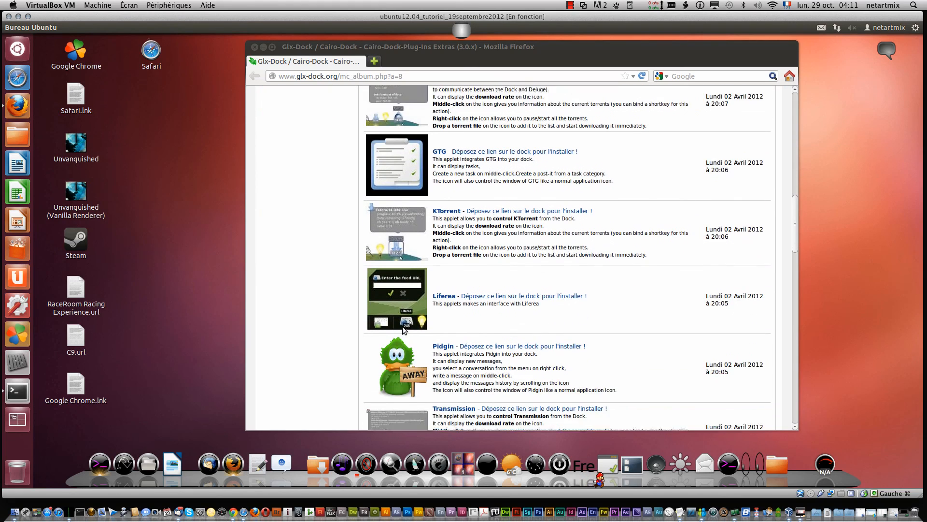
{"action": "scroll", "coordinate": [402, 326], "scroll_direction": "down", "scroll_amount": 3}
{"action": "scroll", "coordinate": [402, 327], "scroll_direction": "up", "scroll_amount": 4}
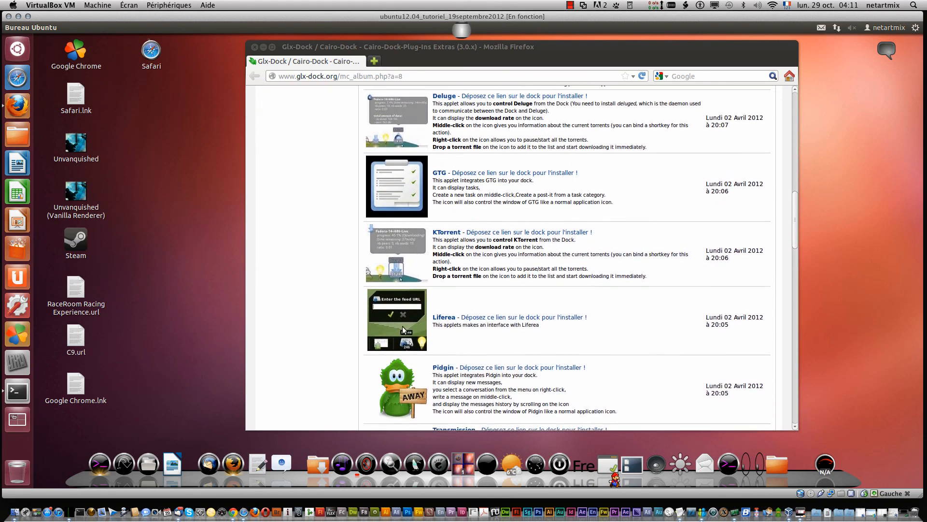
{"action": "scroll", "coordinate": [403, 329], "scroll_direction": "up", "scroll_amount": 8}
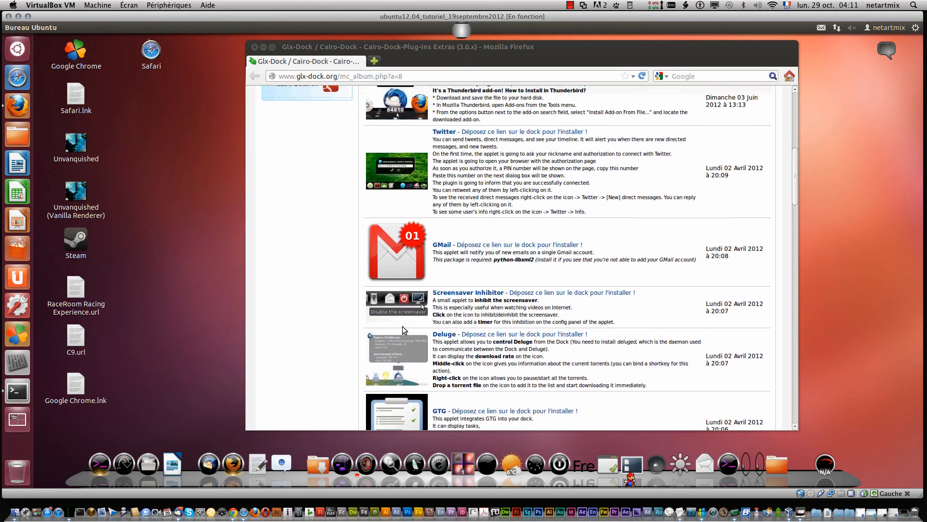
{"action": "scroll", "coordinate": [401, 326], "scroll_direction": "up", "scroll_amount": 4}
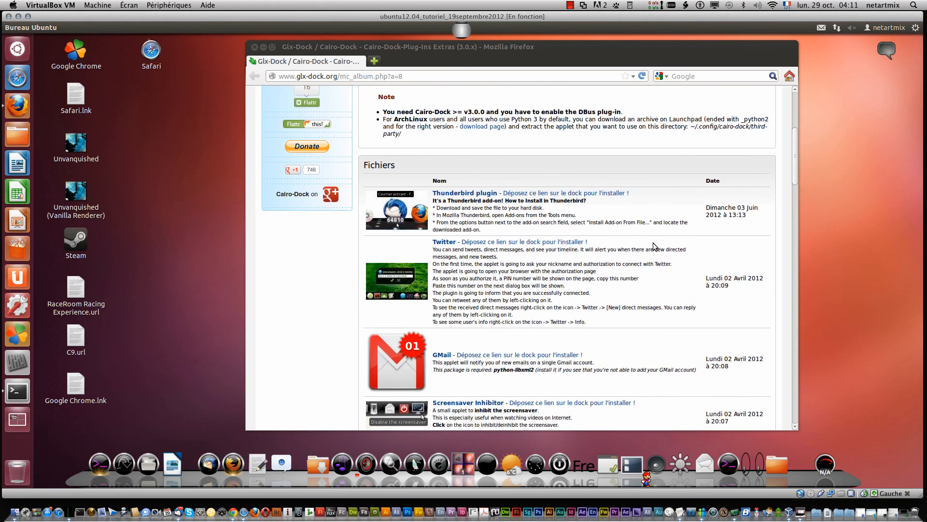
{"action": "scroll", "coordinate": [653, 246], "scroll_direction": "up", "scroll_amount": 7}
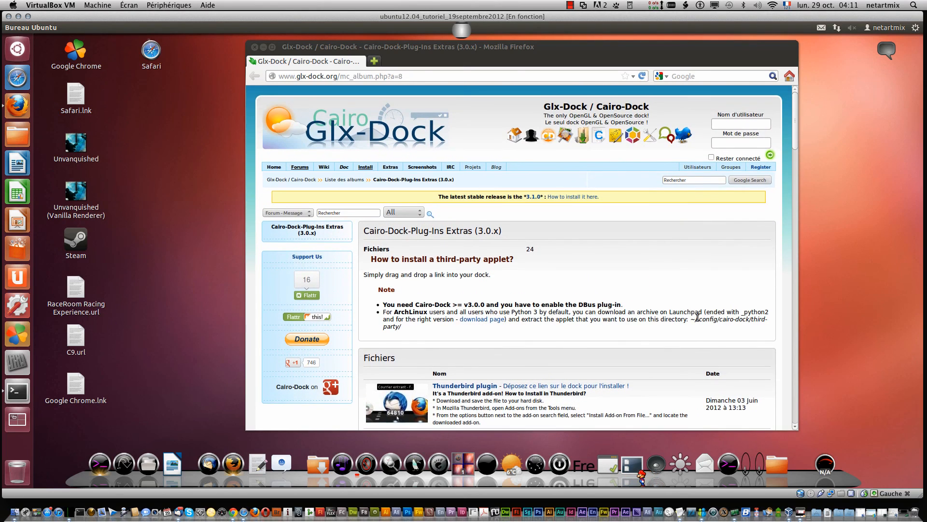